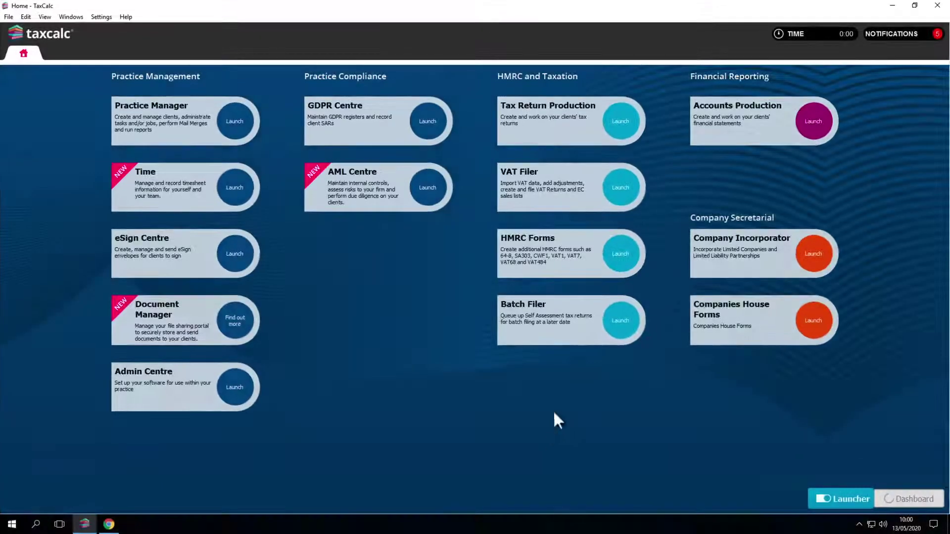
Create and open the client's SA100 return for year ending 5 April 2020, importing last year's data
left_click(617, 126)
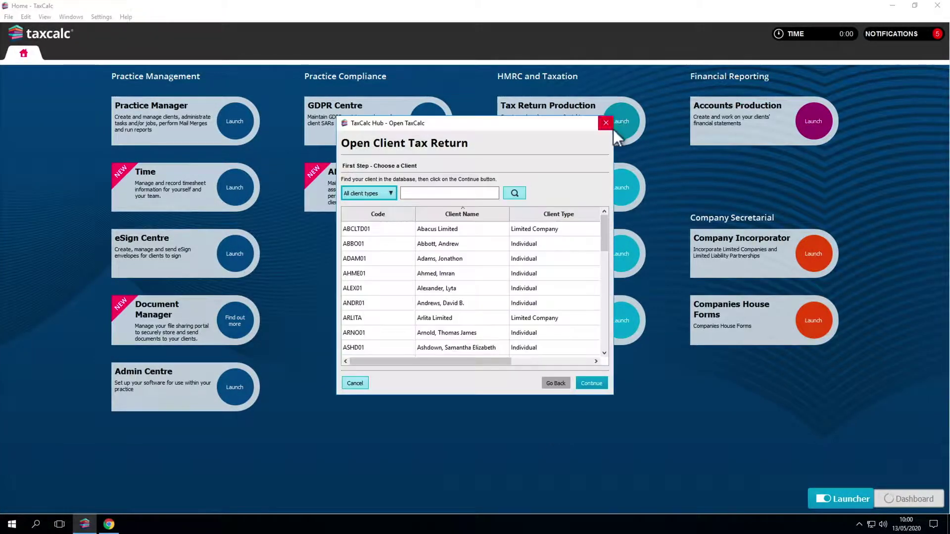
left_click(493, 245)
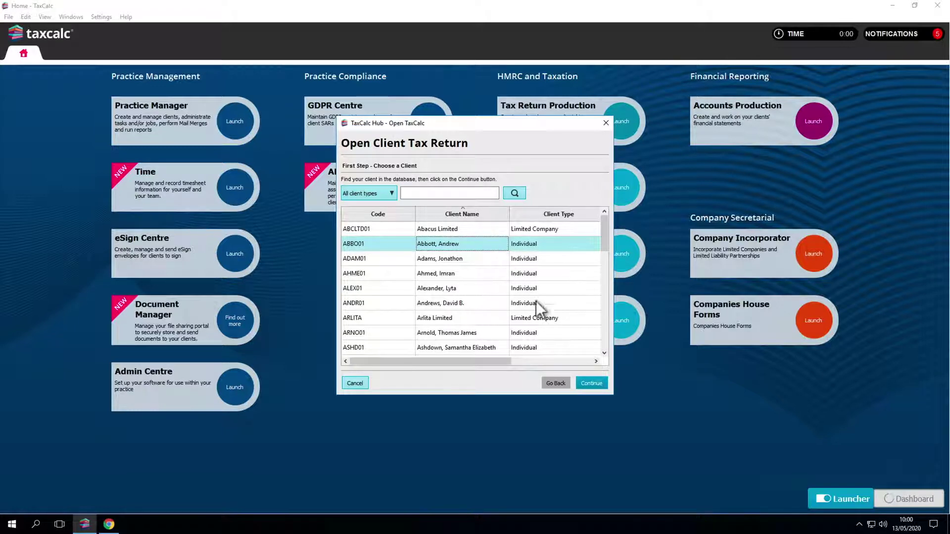
left_click(582, 384)
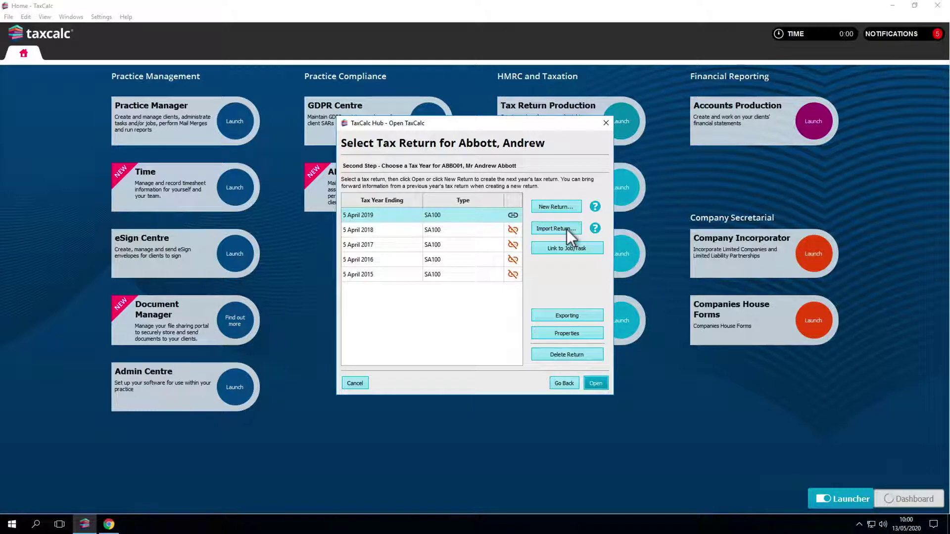
left_click(566, 205)
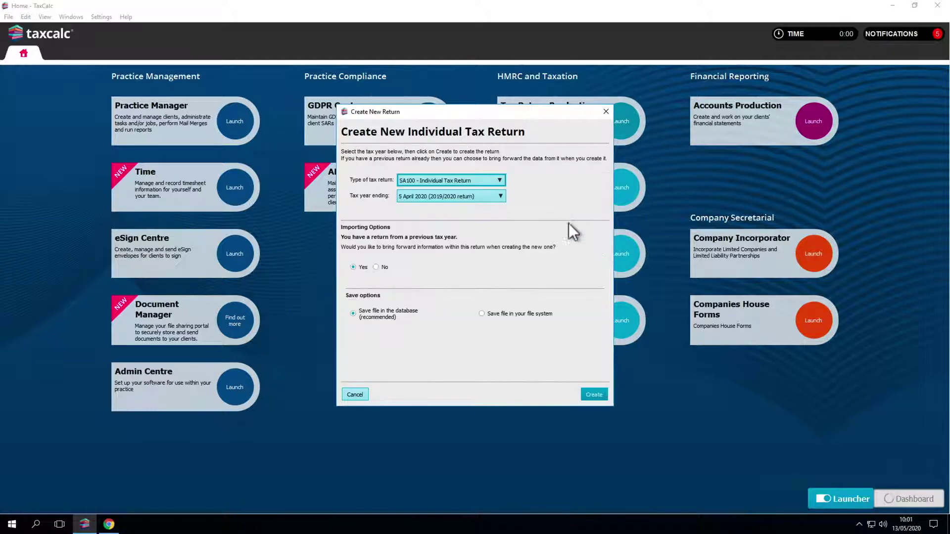
left_click(588, 393)
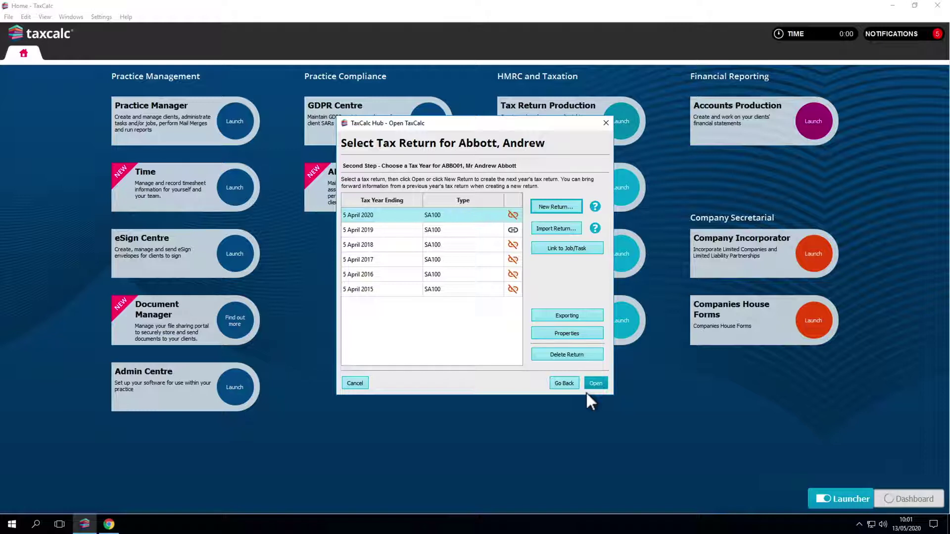
left_click(595, 382)
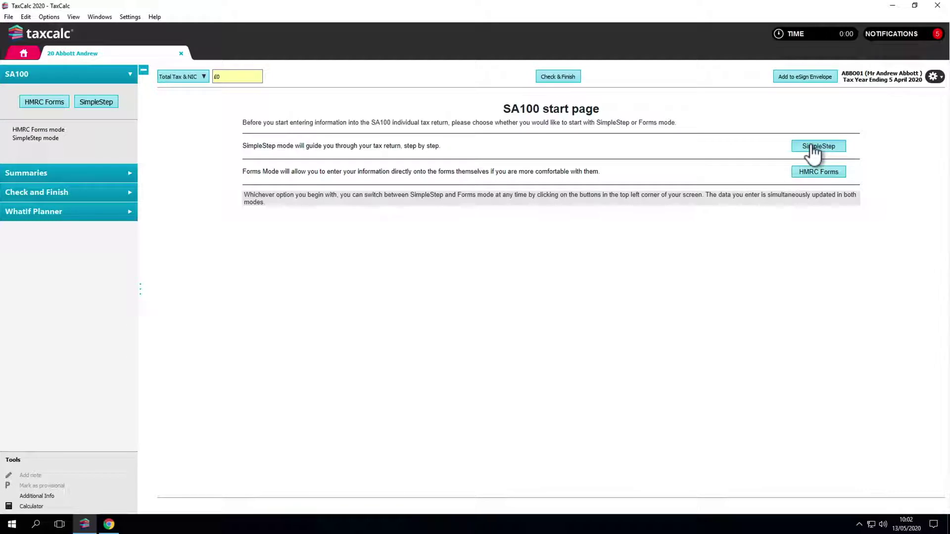
Switch the 2020 return into SimpleStep mode
left_click(813, 147)
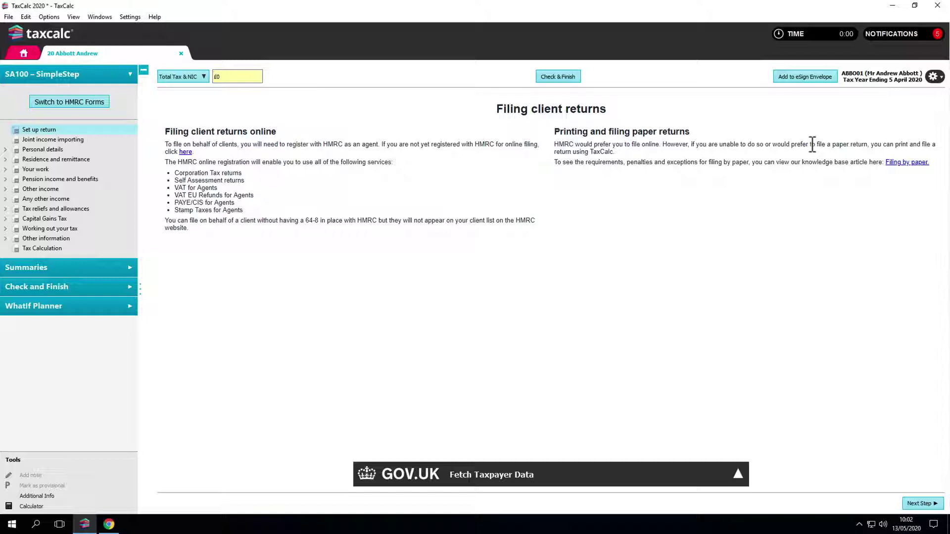
left_click(739, 475)
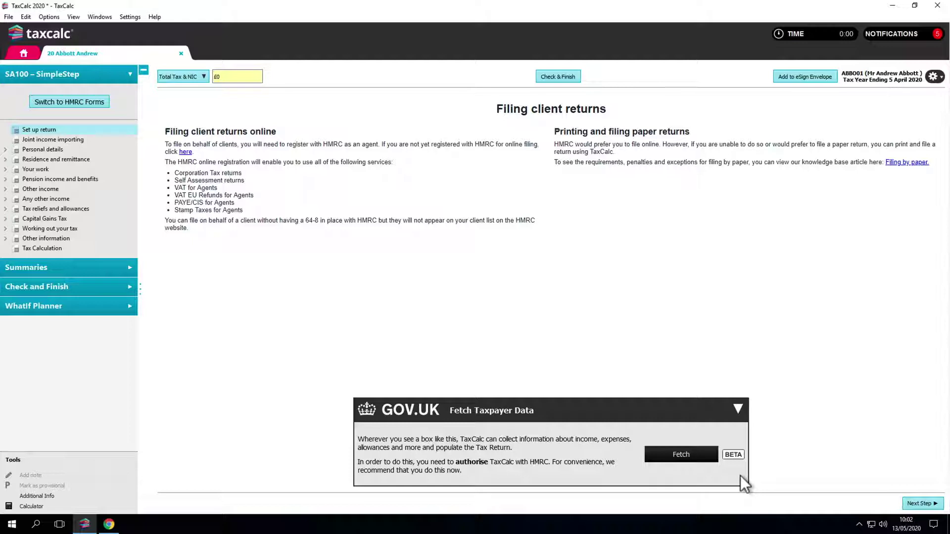
left_click(698, 454)
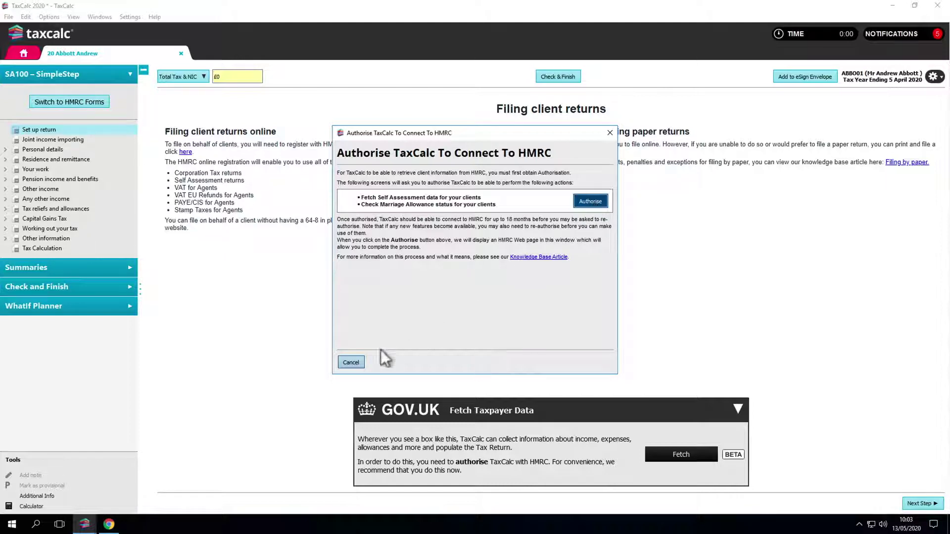
left_click(357, 362)
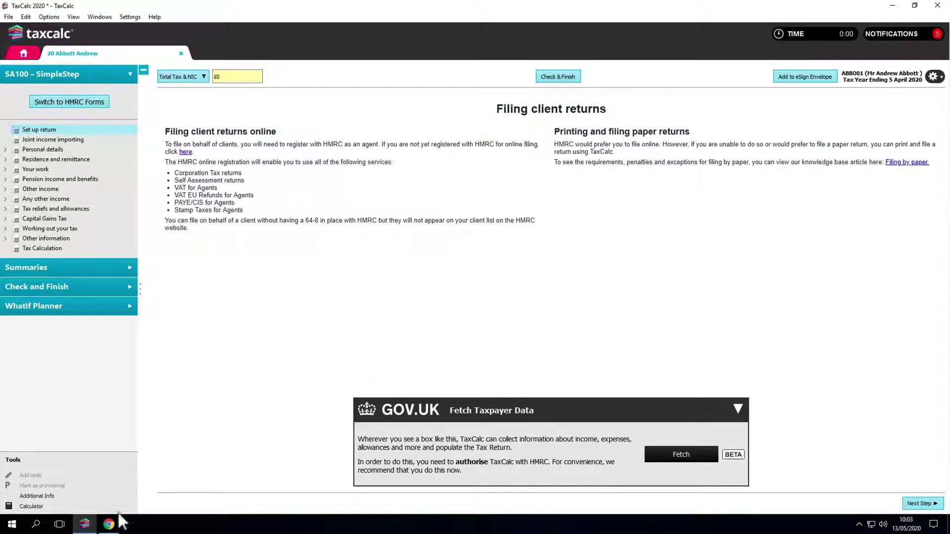
left_click(109, 525)
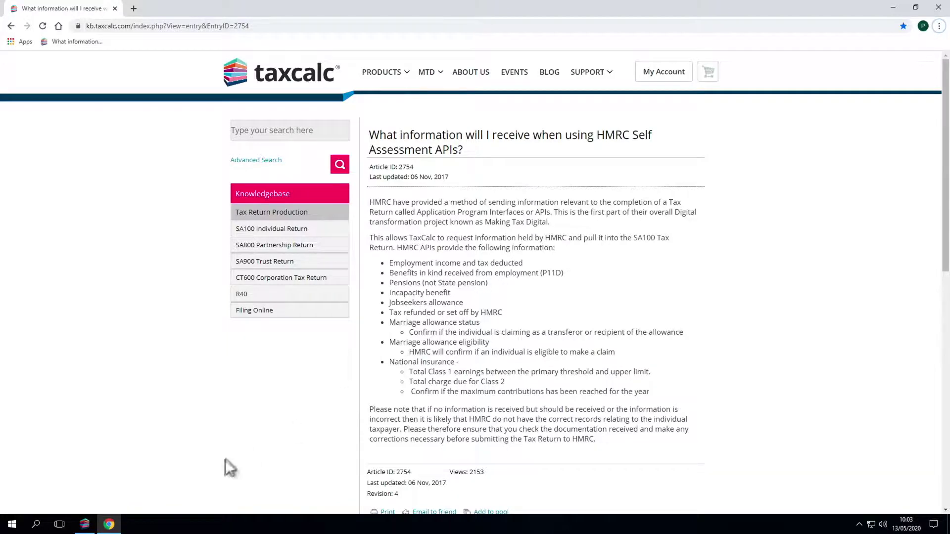
left_click(90, 527)
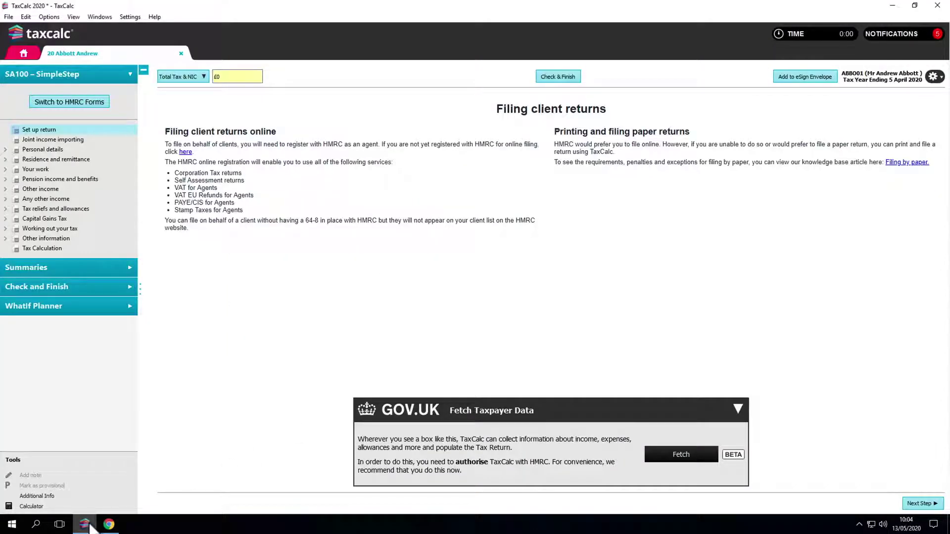
Advance through Joint income, Personal details, Your address and Your Tax Return to Your work
left_click(912, 505)
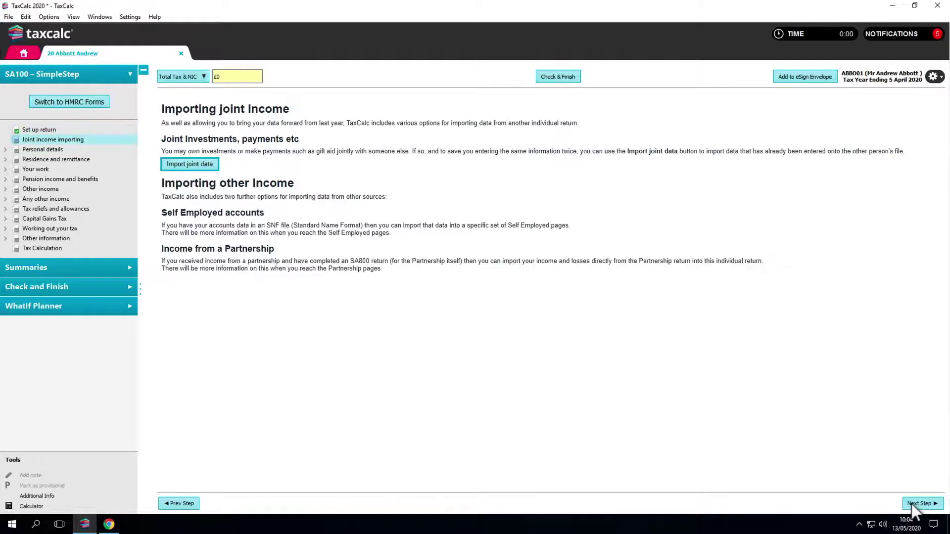
left_click(912, 504)
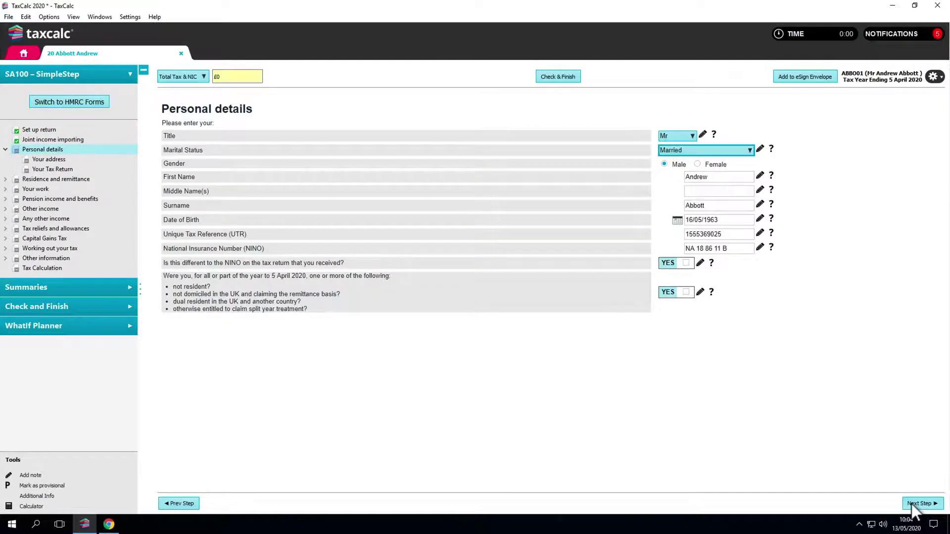
left_click(912, 503)
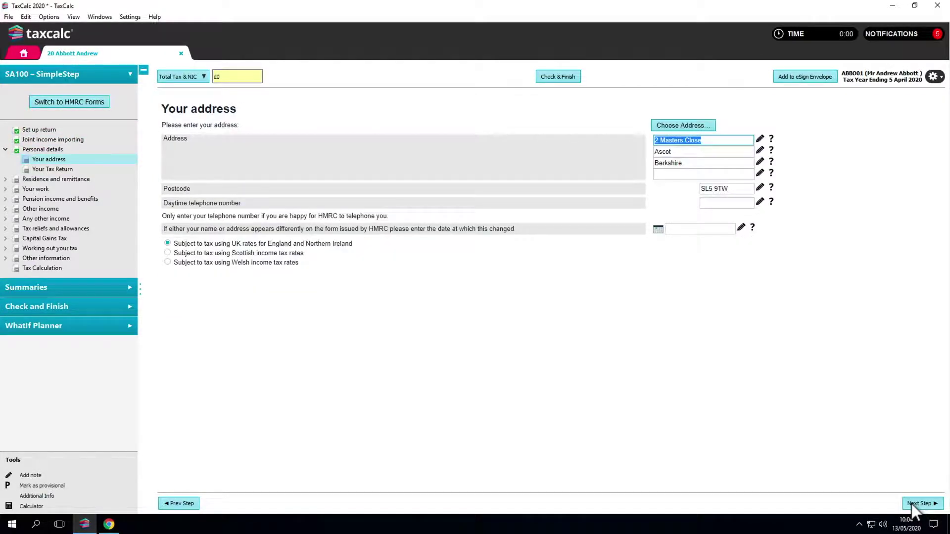
left_click(911, 504)
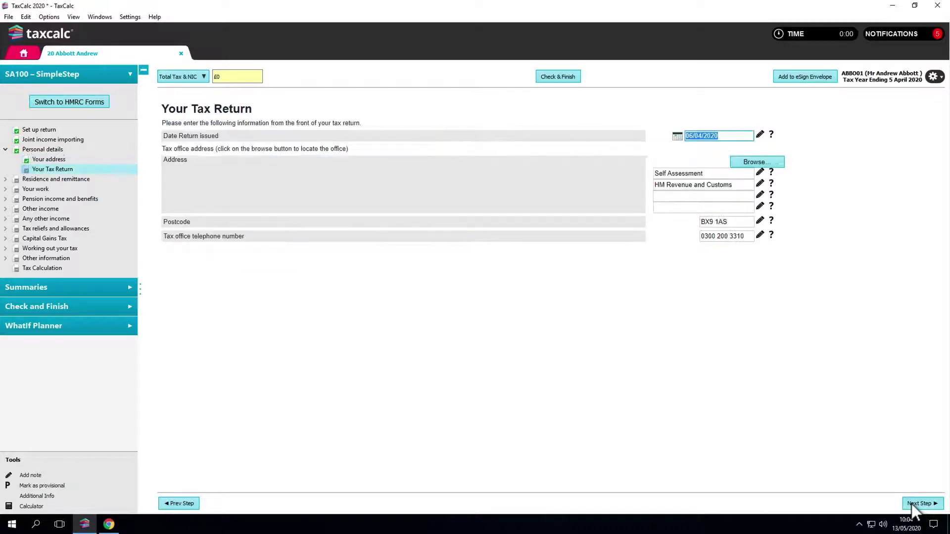
left_click(912, 505)
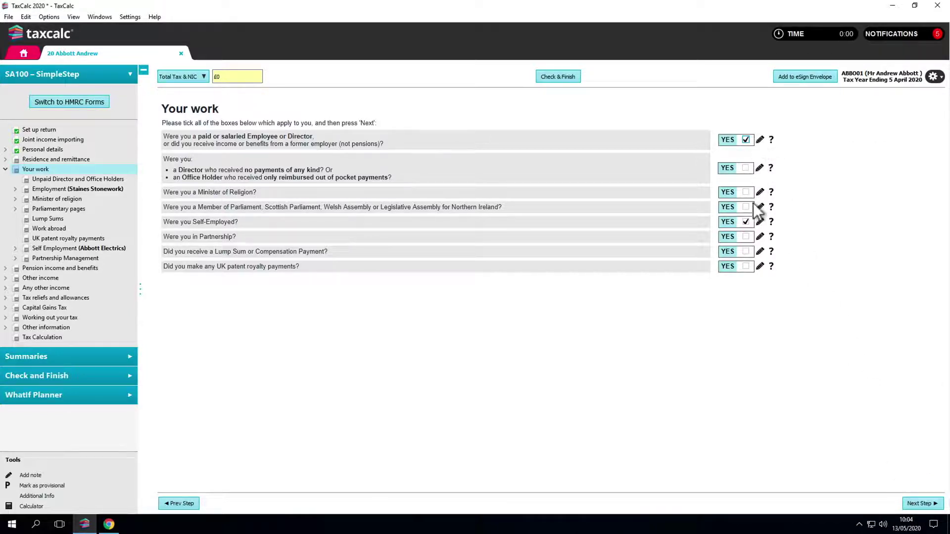
Enter Staines Stonework pay of 30,000 with 2,000 UK tax deducted
left_click(919, 503)
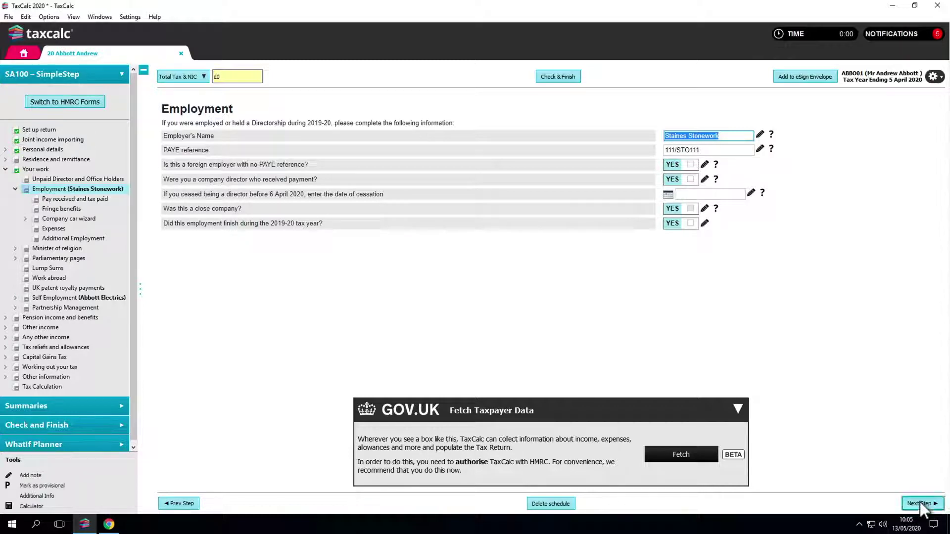
left_click(920, 502)
type("30,00")
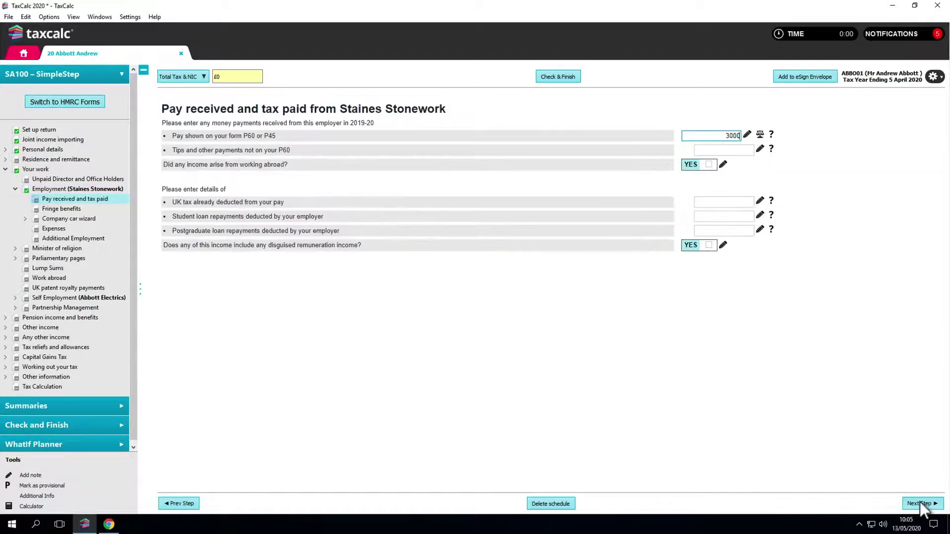
type("0")
left_click(743, 202)
type("2000")
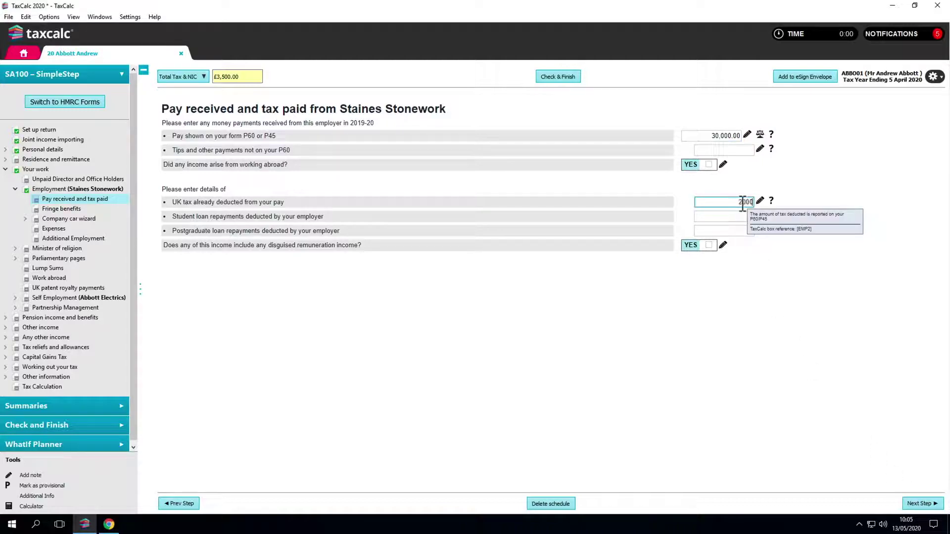
Advance past fringe benefits, car benefits, expenses and additional employment to Self-employment
left_click(914, 503)
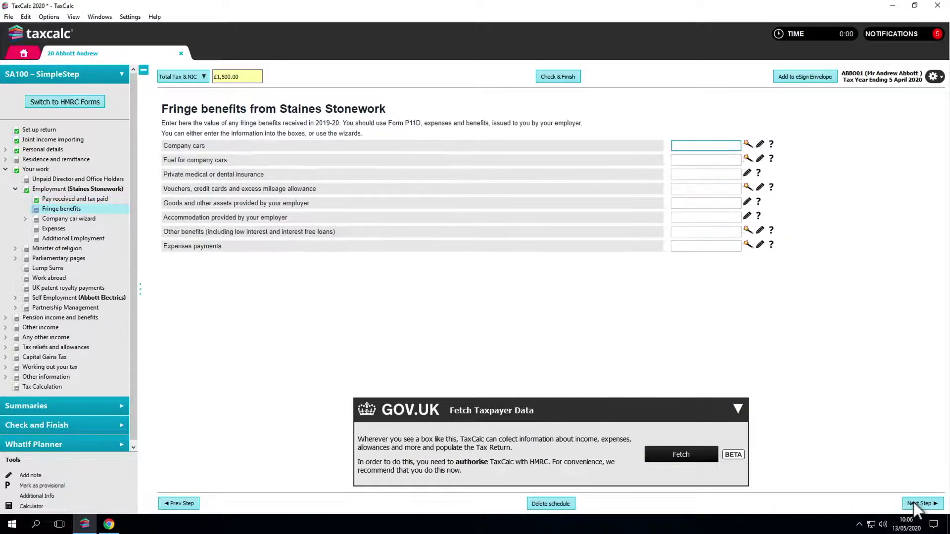
left_click(914, 502)
left_click(914, 503)
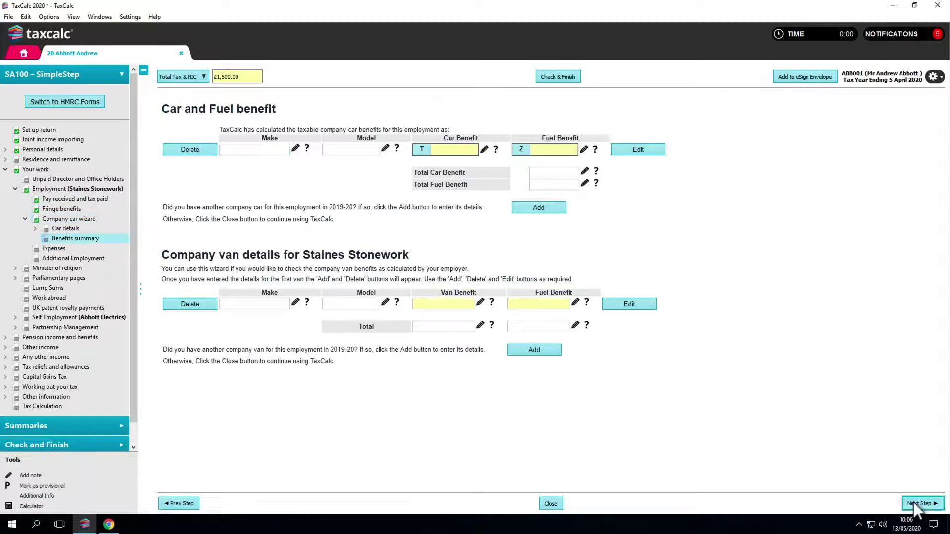
left_click(914, 503)
left_click(914, 503)
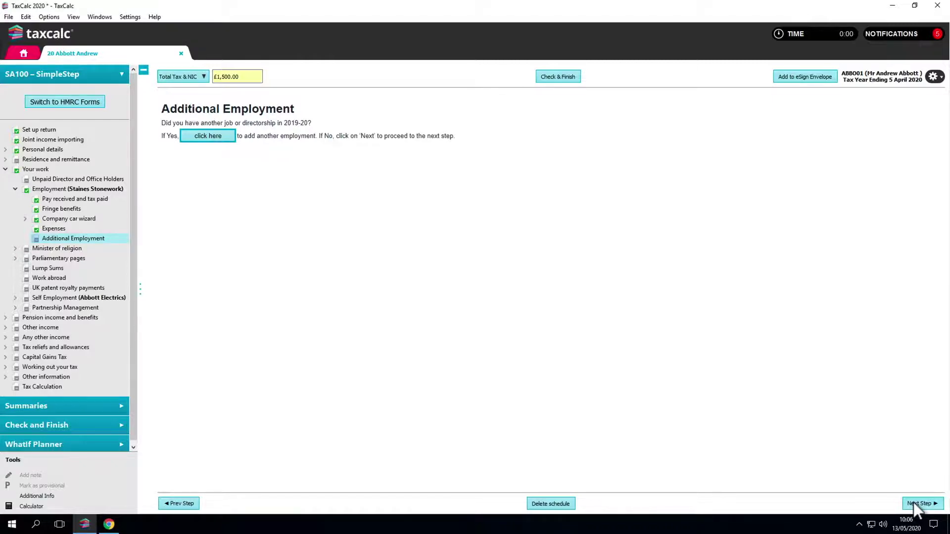
left_click(914, 503)
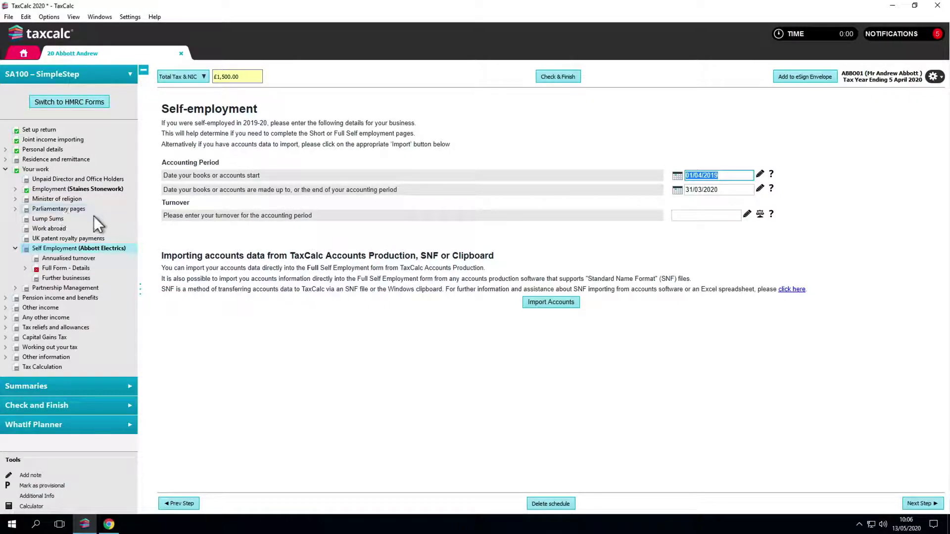
Import the 01/04/2019–31/03/2020 Accounts Production figures, overwriting existing self-employment values
left_click(549, 304)
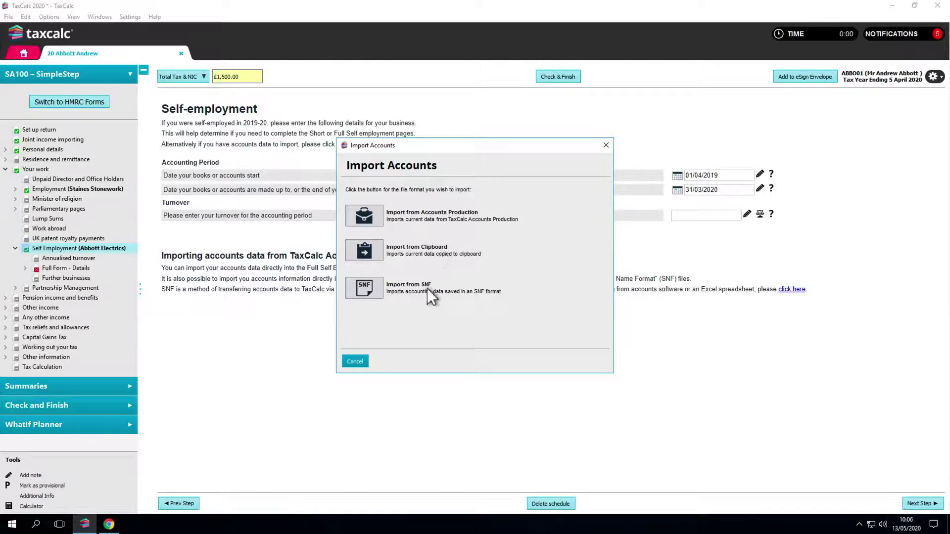
left_click(378, 219)
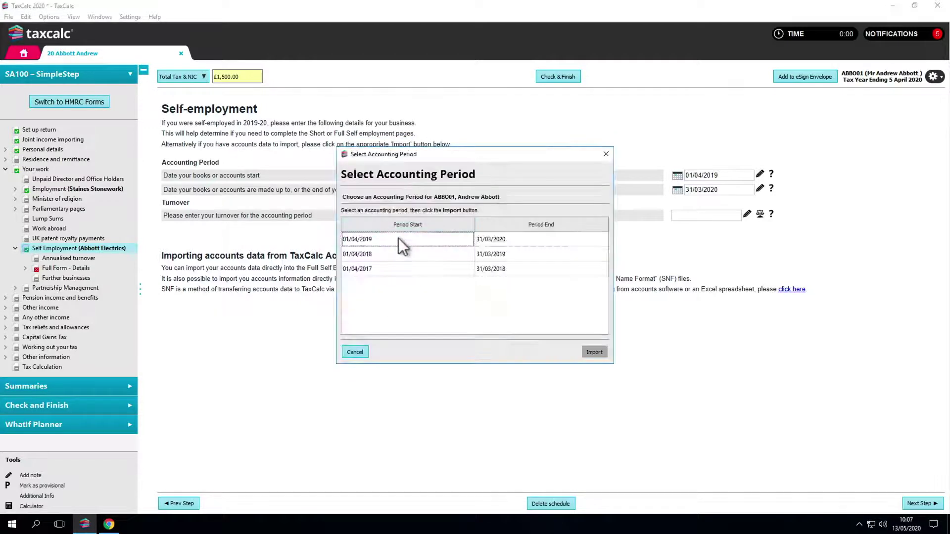
left_click(399, 238)
left_click(590, 354)
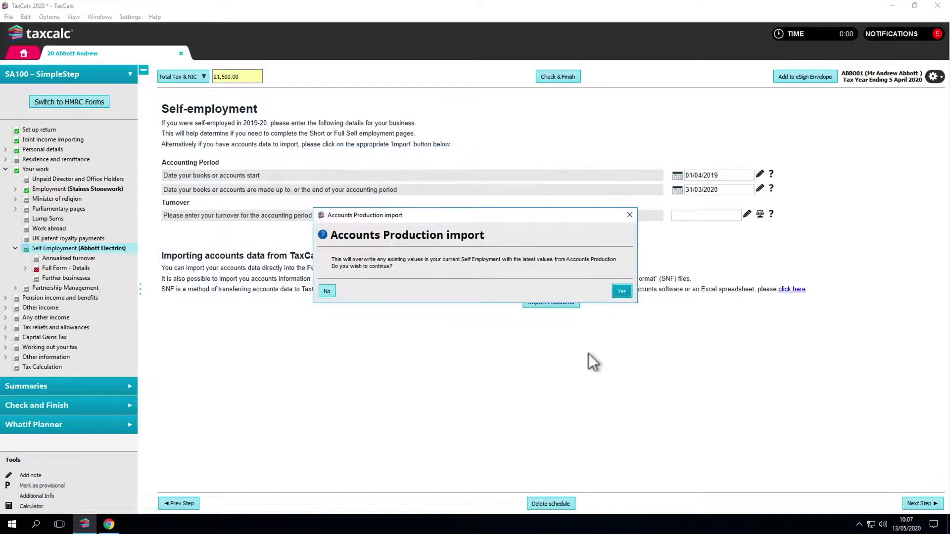
left_click(622, 291)
left_click(602, 289)
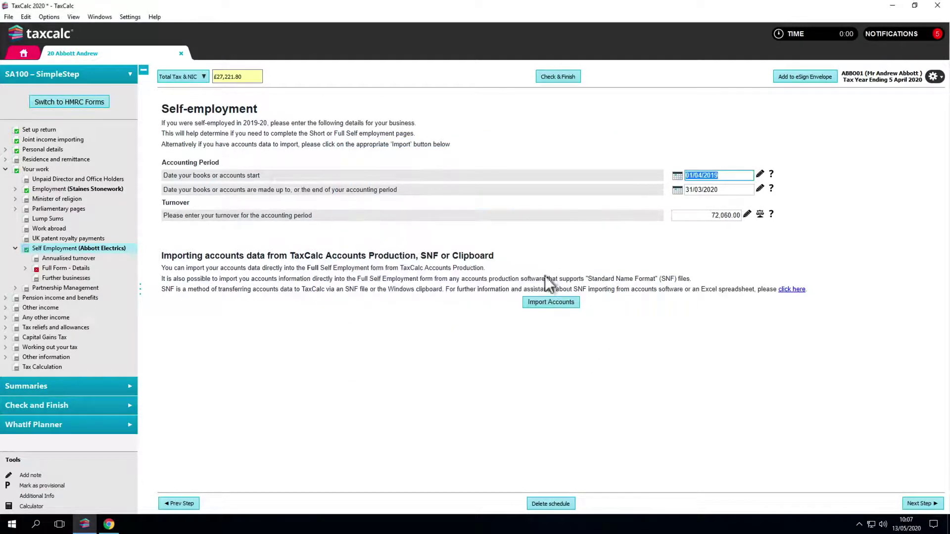
Review the return as HMRC forms, then go back to SimpleStep at Other income
left_click(83, 103)
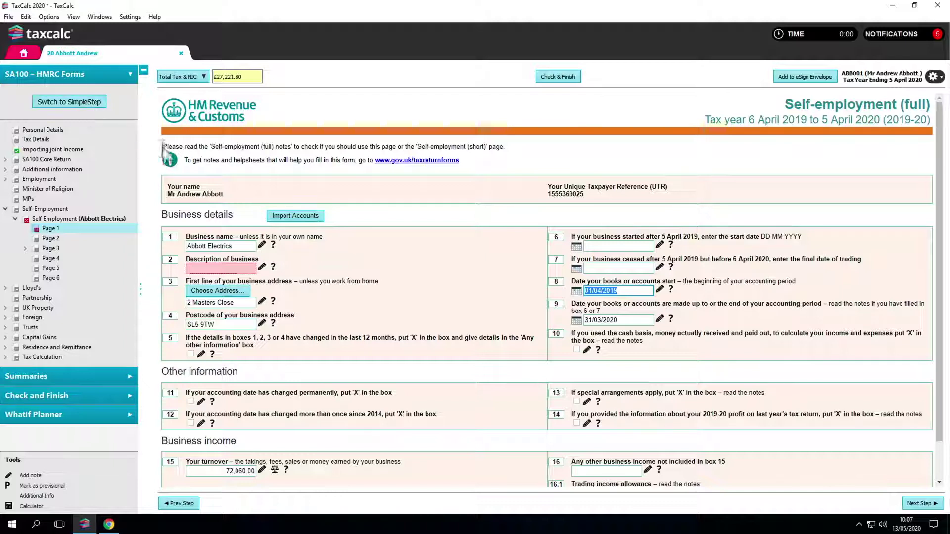
scroll(434, 214, "down", 1)
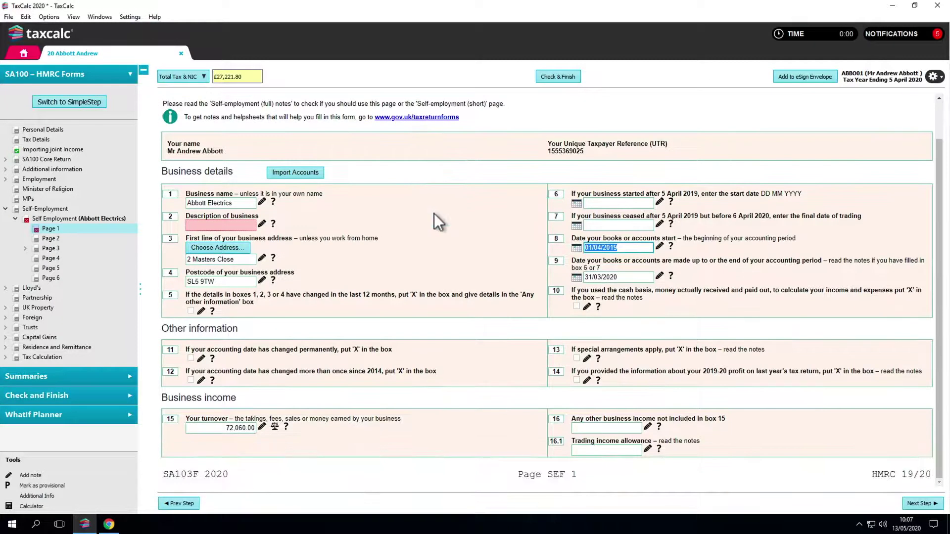
scroll(434, 213, "up", 1)
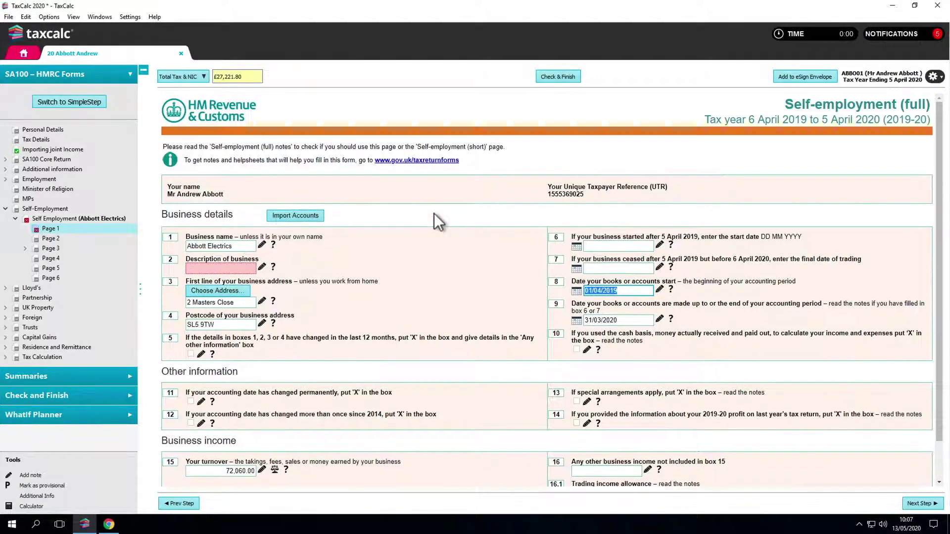
left_click(72, 104)
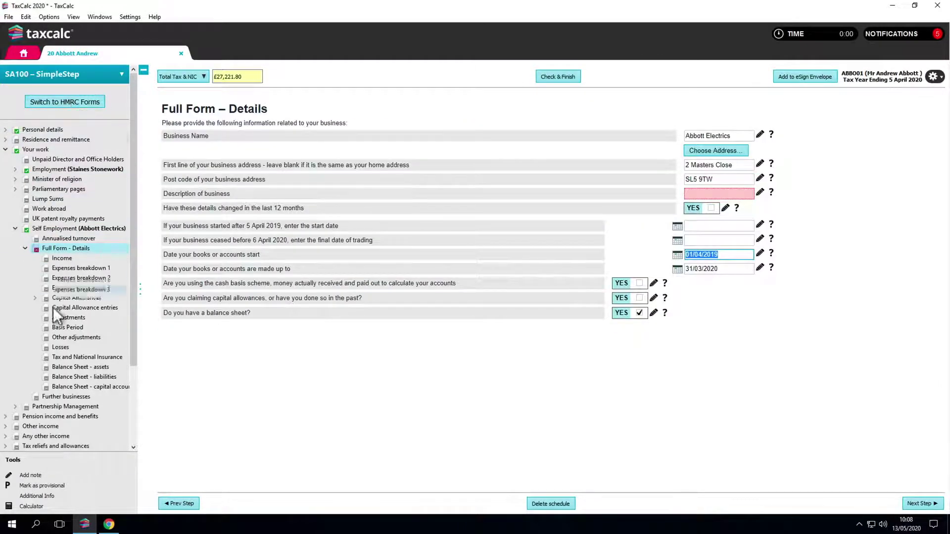
left_click(43, 427)
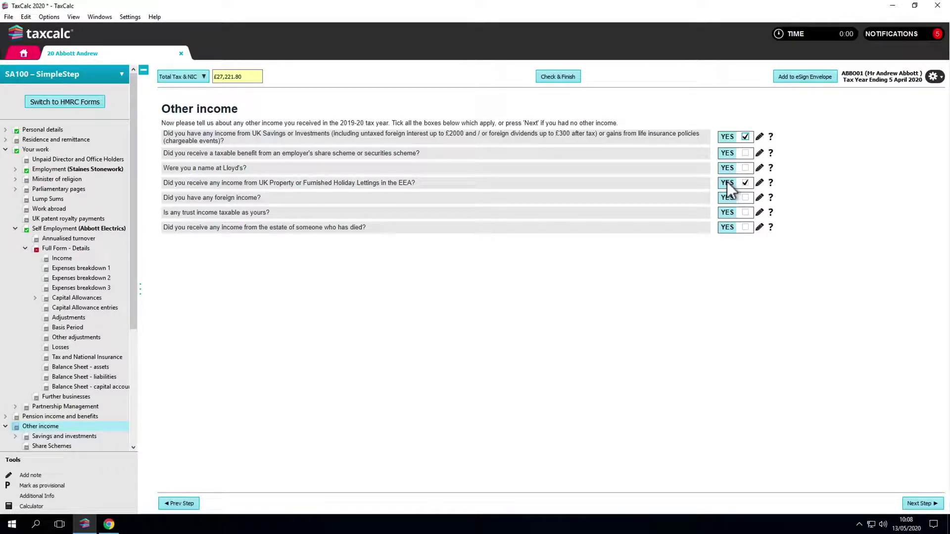
Add a taxed UK interest entry 'Savings' with its account number and 36.00 after tax
left_click(914, 503)
left_click(915, 503)
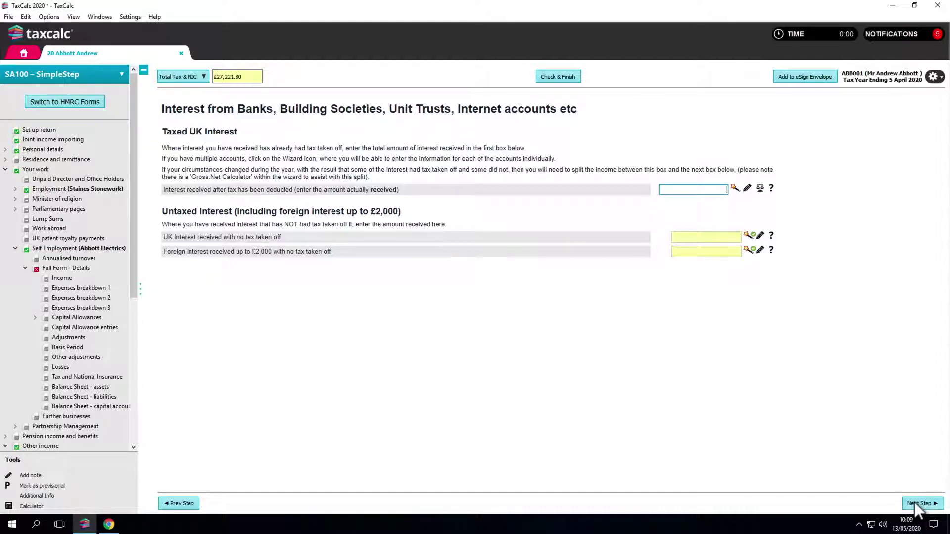
left_click(734, 188)
type("Savings")
key("Tab")
type("12345678")
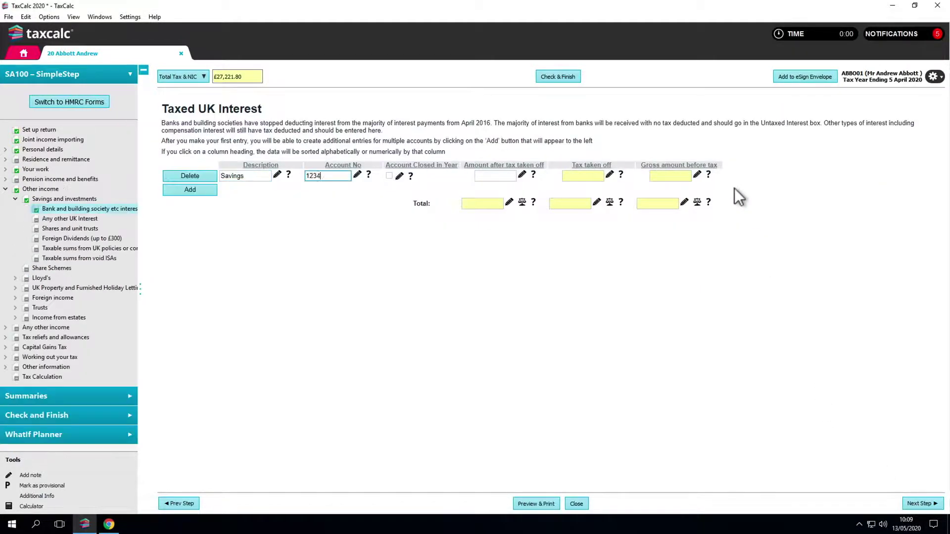
key("Tab")
key("Tab")
type("36")
key("Tab")
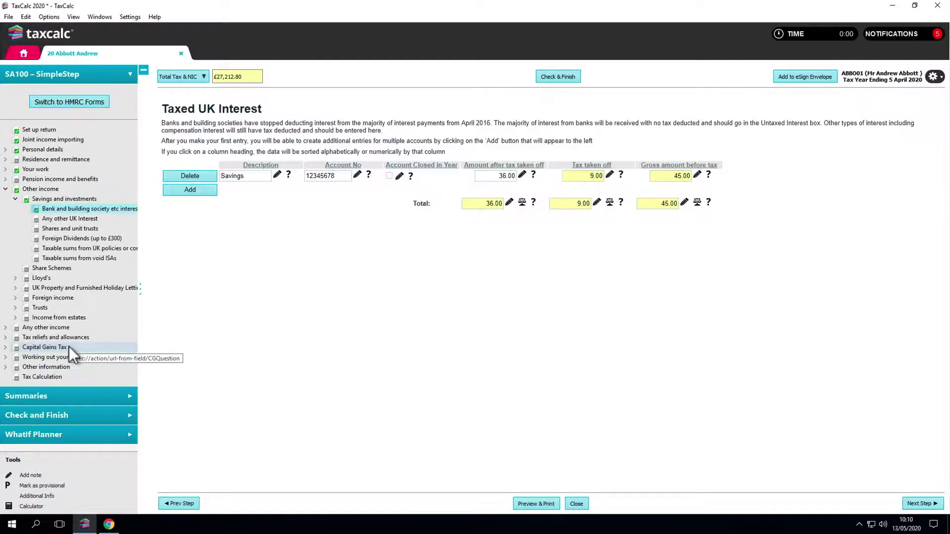
Check the return, fixing the business description as 'Electrics' and rented properties as 1
left_click(69, 415)
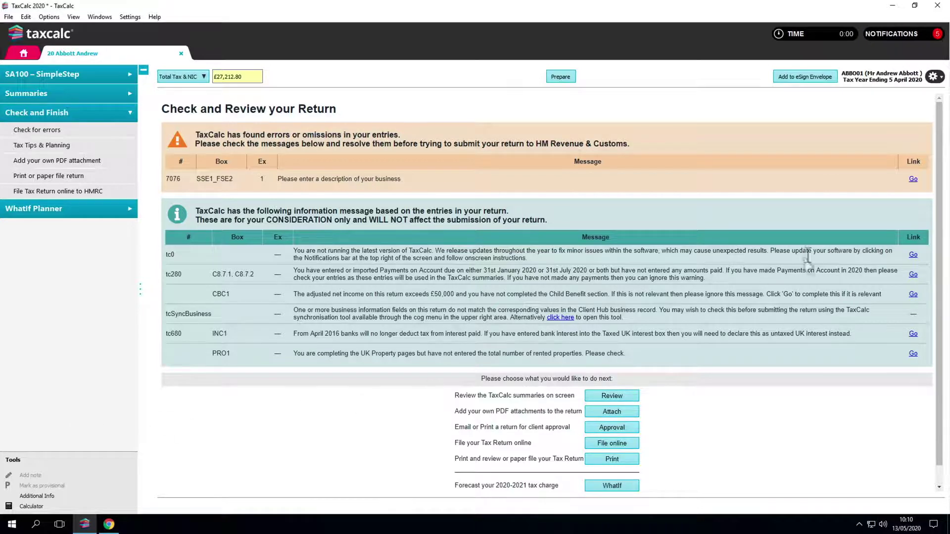
left_click(913, 180)
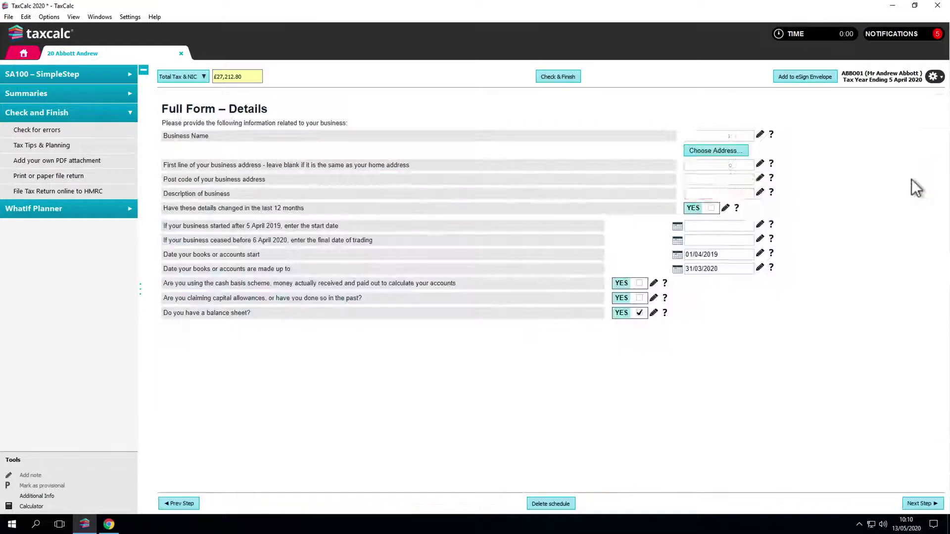
type("Electrics")
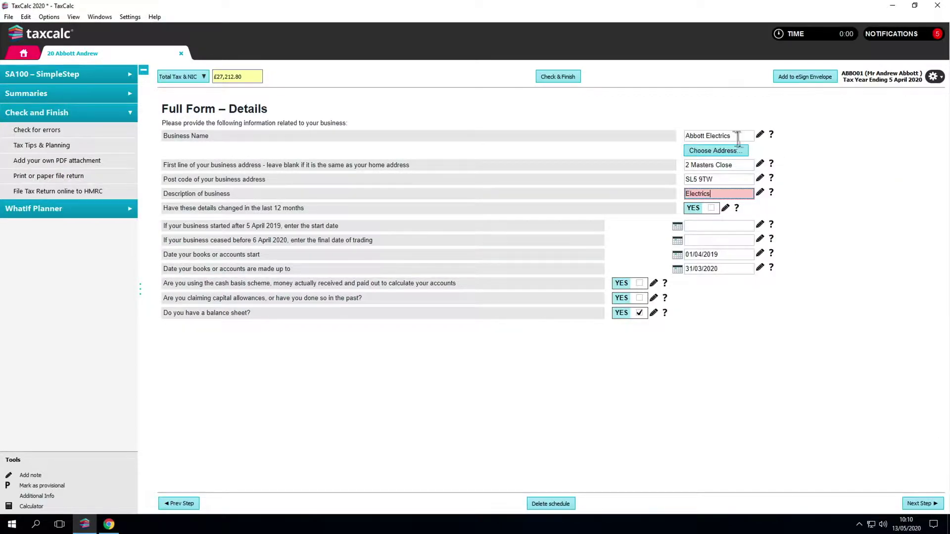
left_click(575, 78)
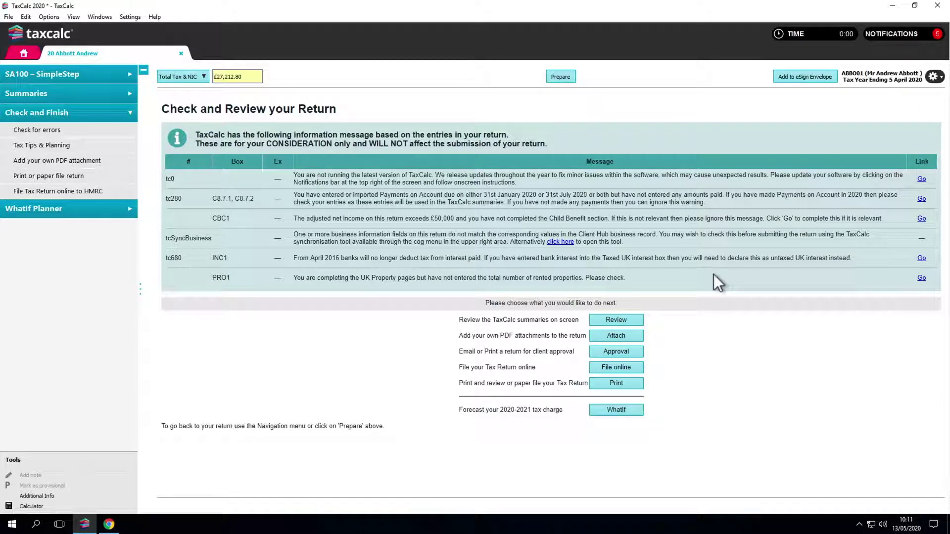
left_click(921, 277)
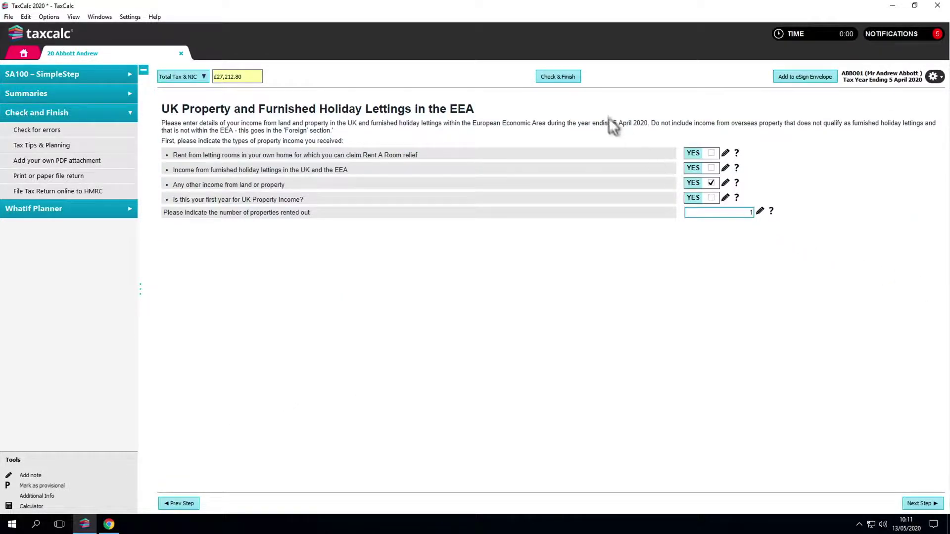
left_click(569, 78)
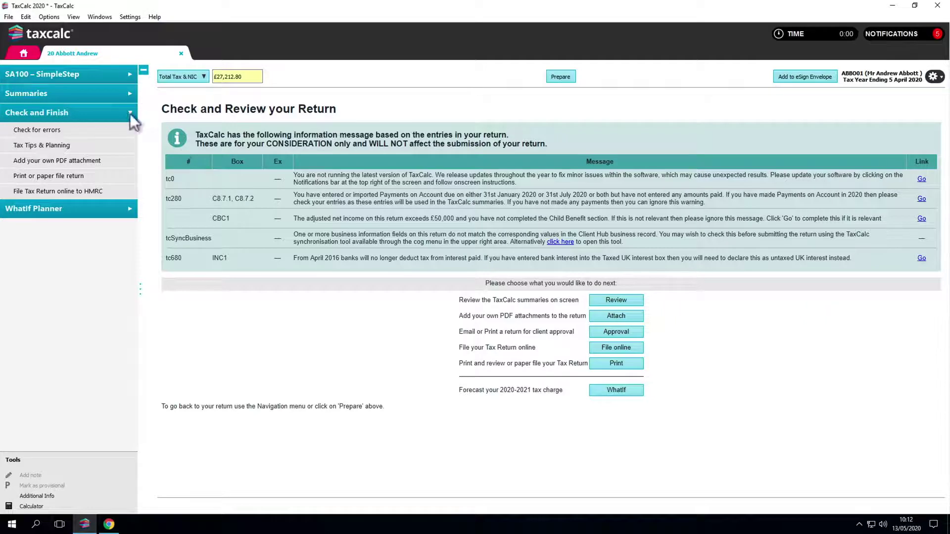
Review the SA302, payment/repayment, self-employment and employment summaries, then view Tax Tips and Planning
left_click(117, 95)
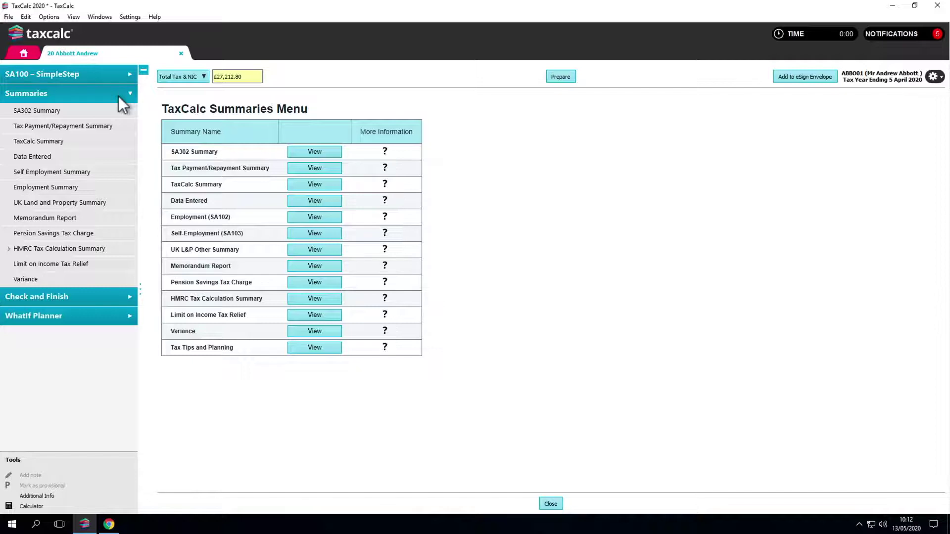
left_click(117, 110)
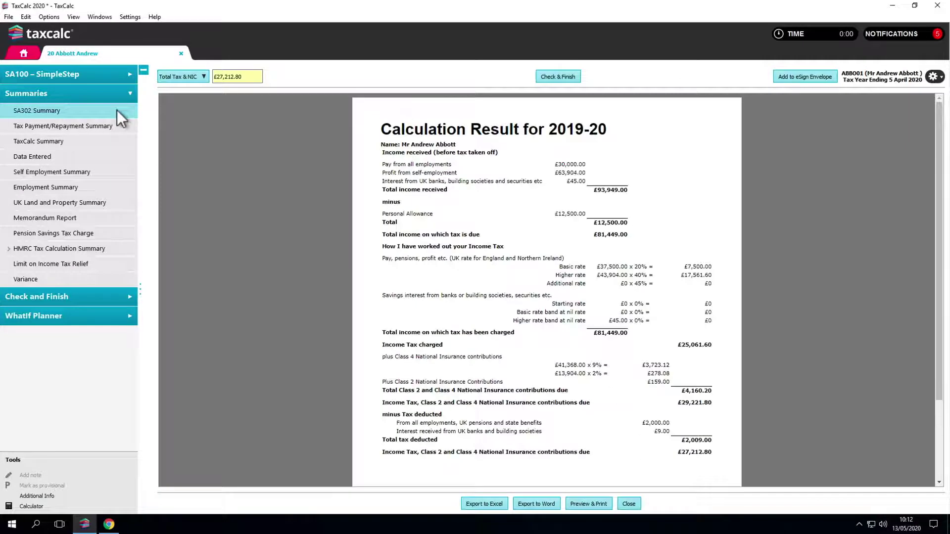
left_click(116, 126)
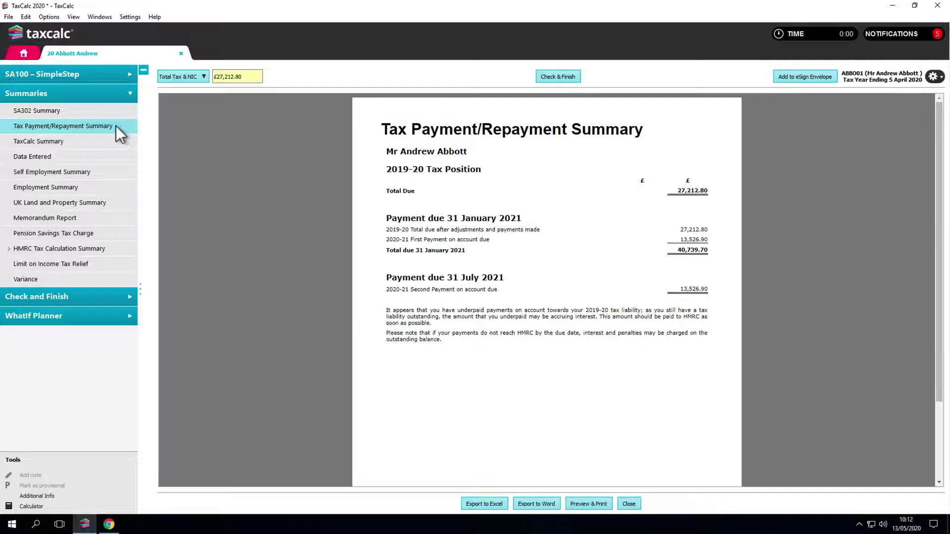
left_click(112, 170)
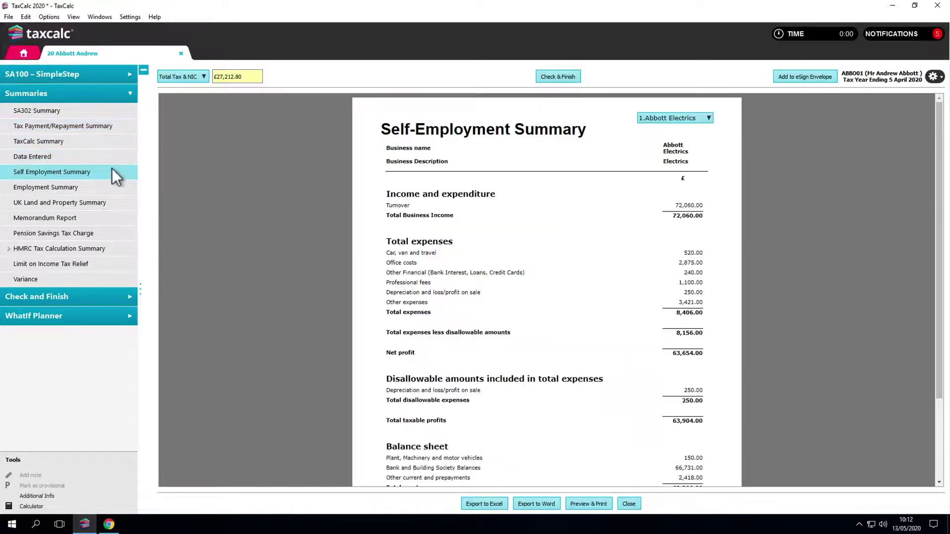
left_click(108, 187)
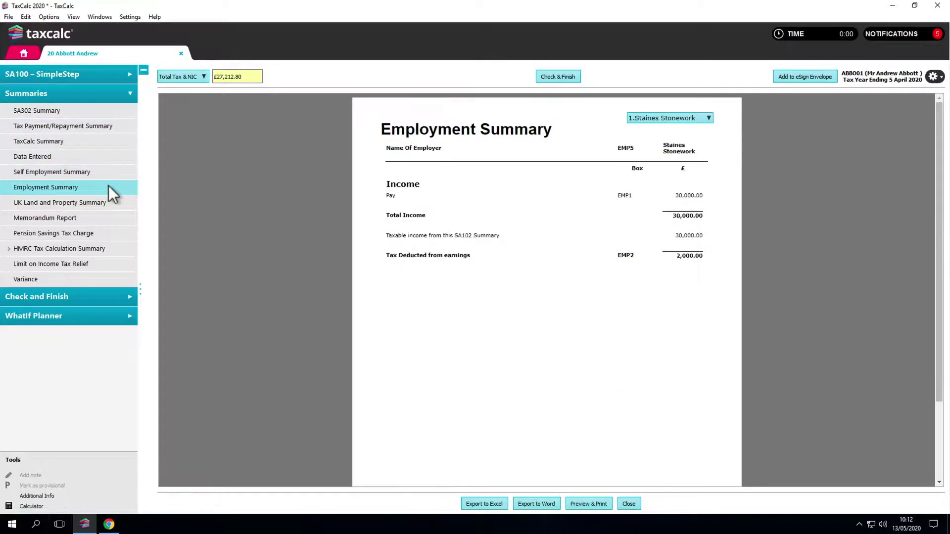
left_click(86, 297)
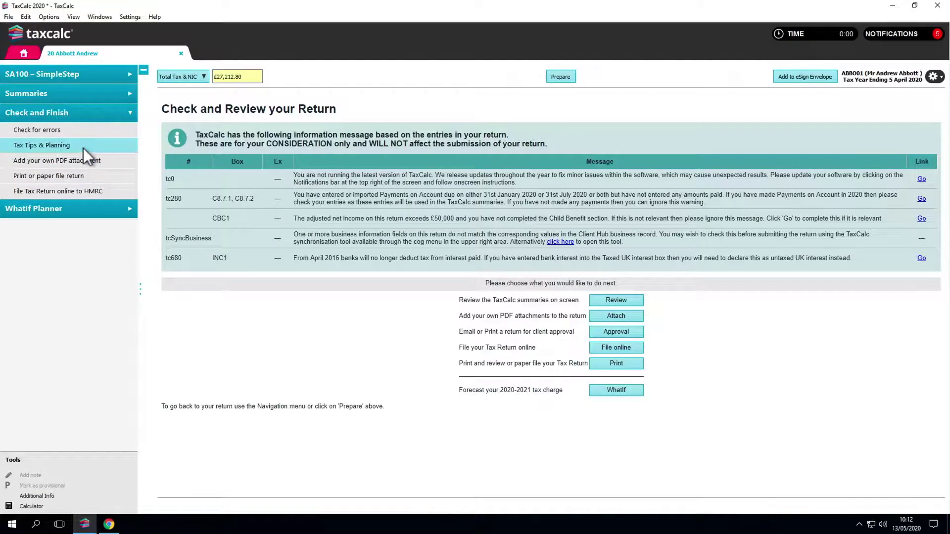
left_click(84, 146)
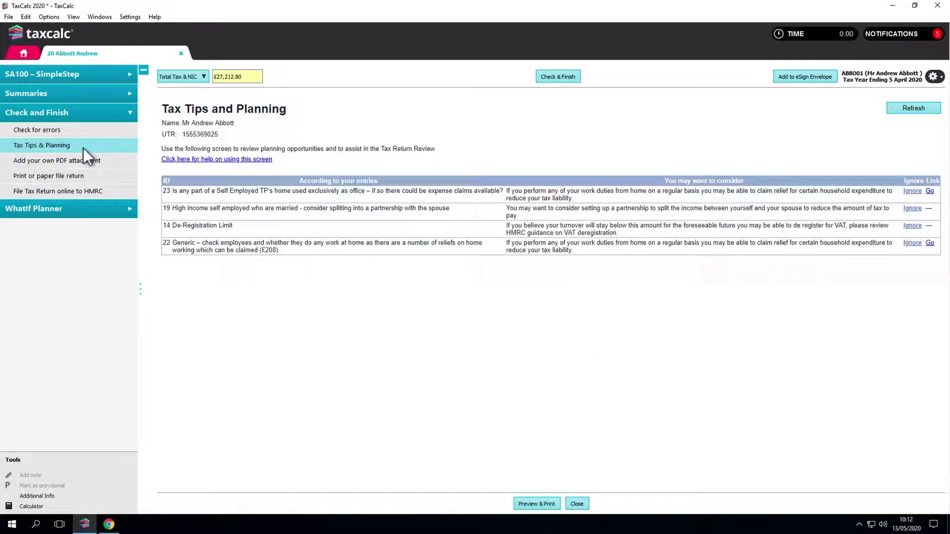
Start printing the return, acknowledging the HMRC printing statement
left_click(84, 130)
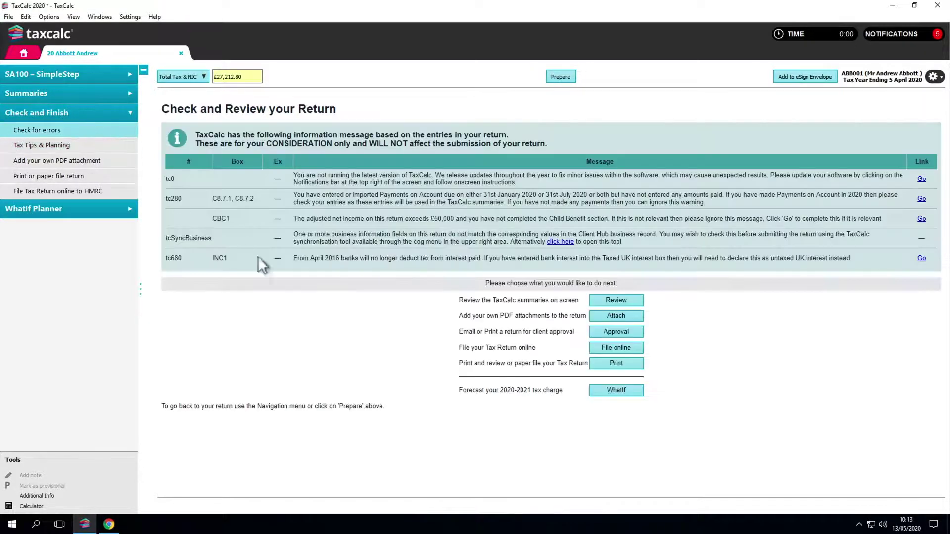
left_click(612, 364)
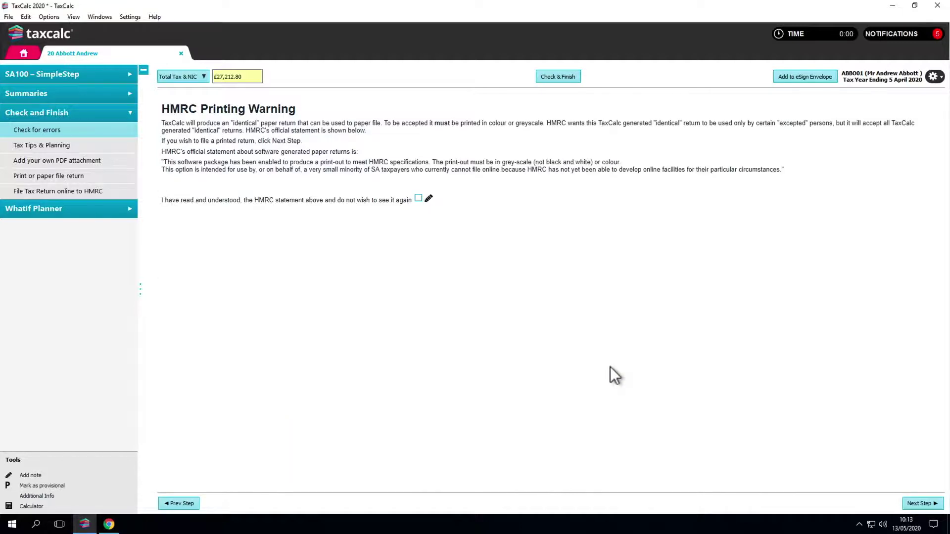
left_click(418, 200)
left_click(913, 503)
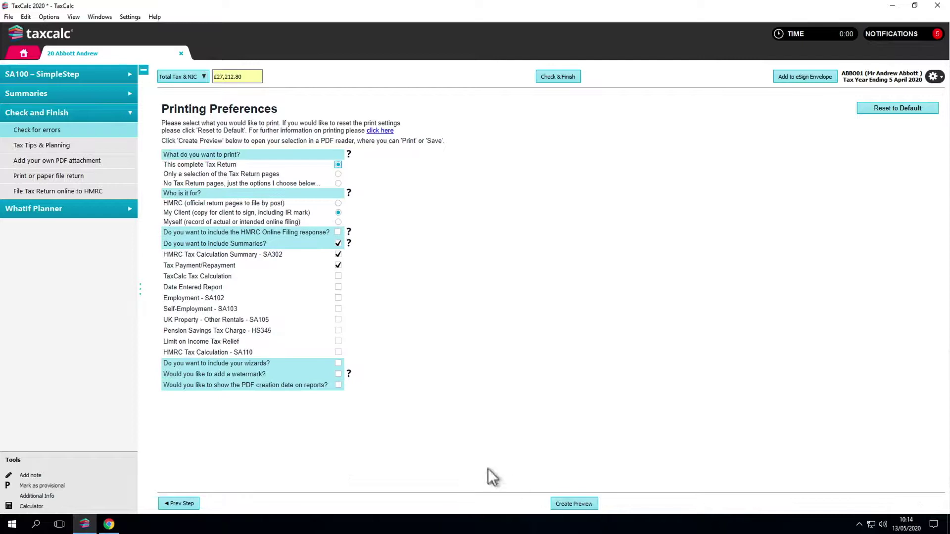
Include the UK interest, Tax reliefs, Employment benefits and UK Other Rentals wizard pages and preview the PDF
left_click(338, 364)
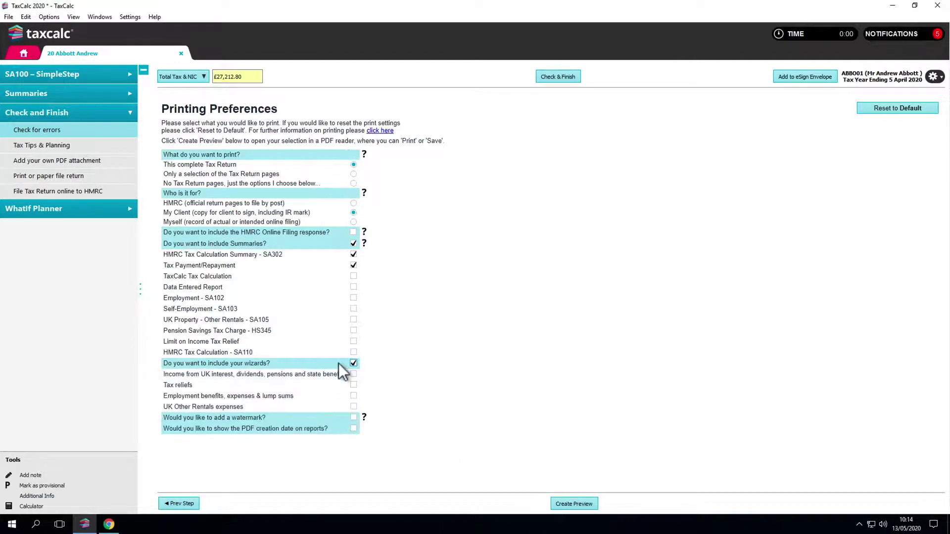
left_click(354, 374)
left_click(354, 385)
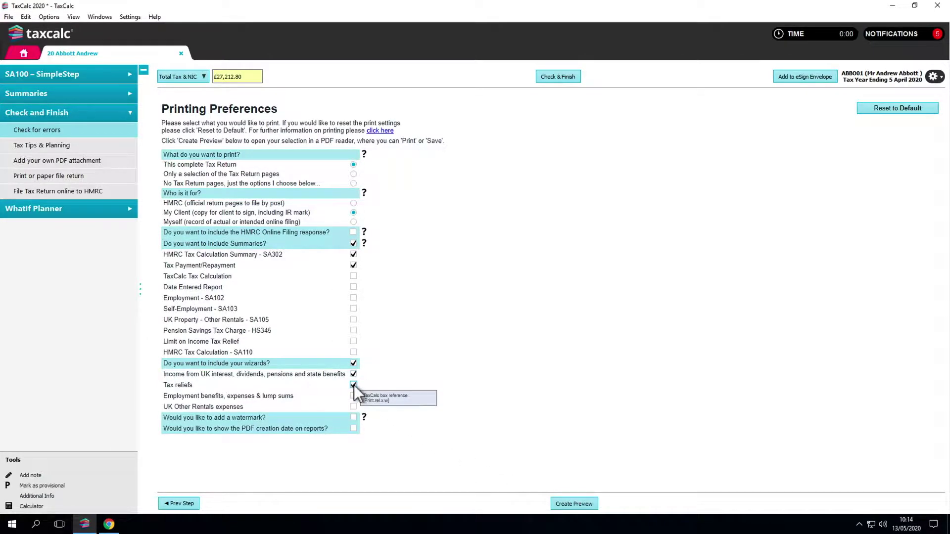
left_click(354, 396)
left_click(353, 407)
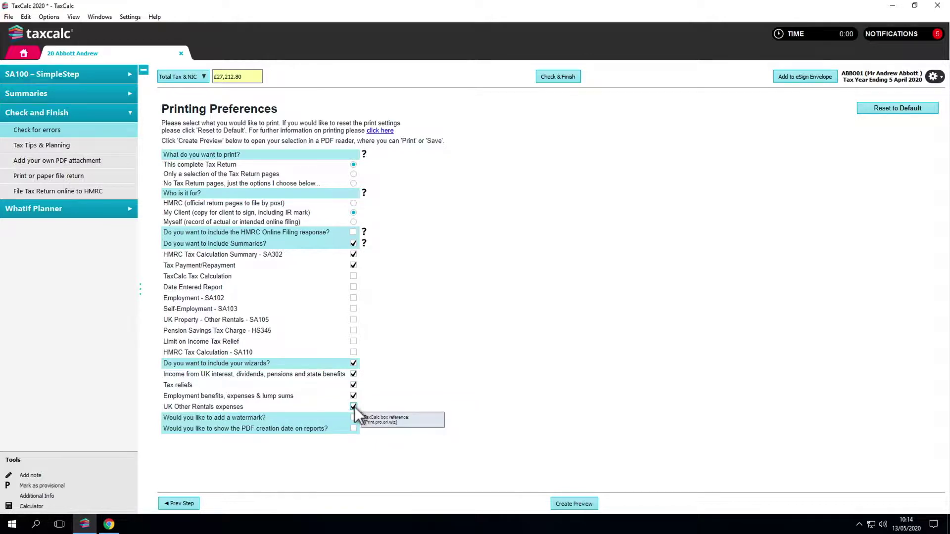
left_click(561, 502)
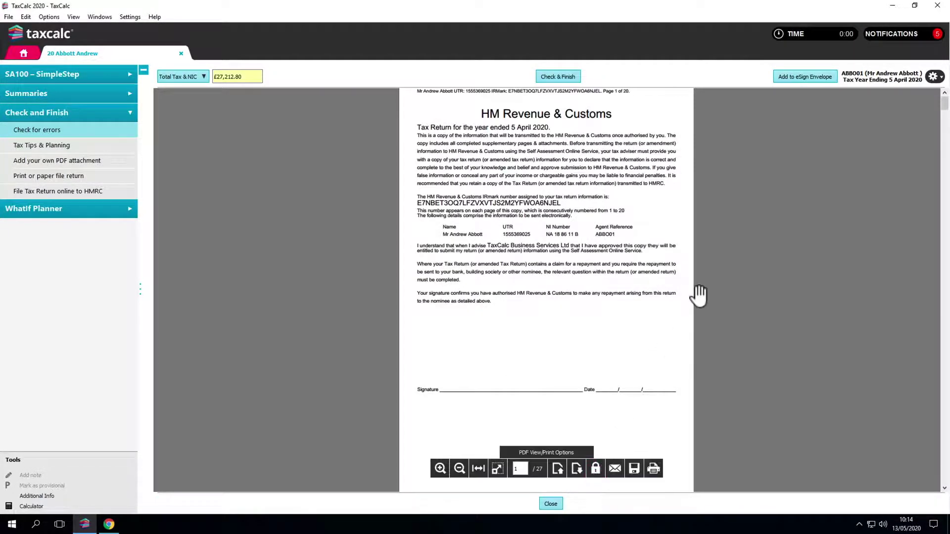
scroll(699, 296, "down", 20)
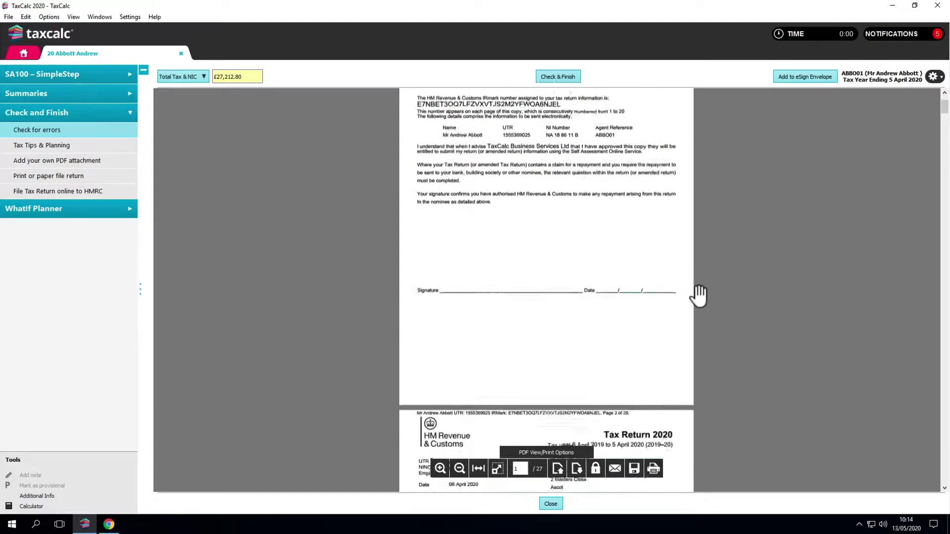
scroll(699, 296, "down", 20)
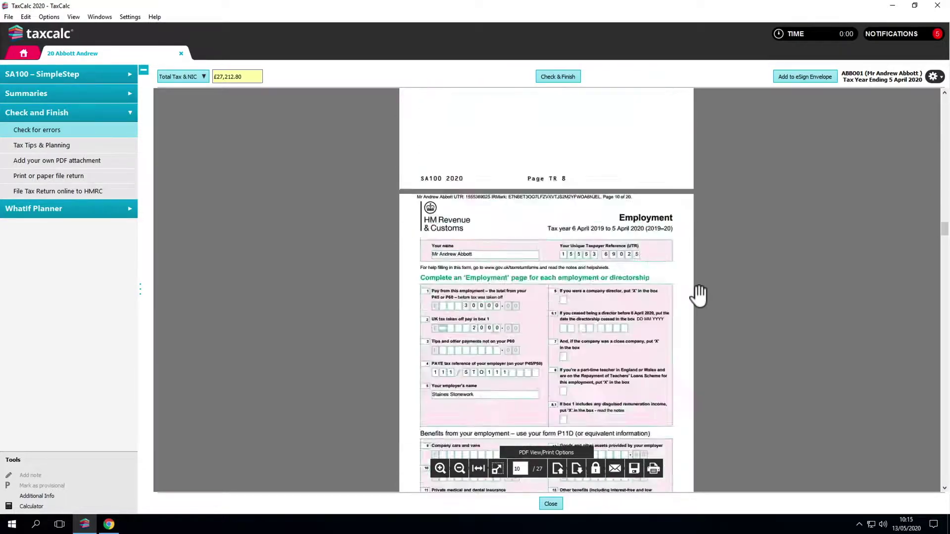
scroll(699, 295, "down", 20)
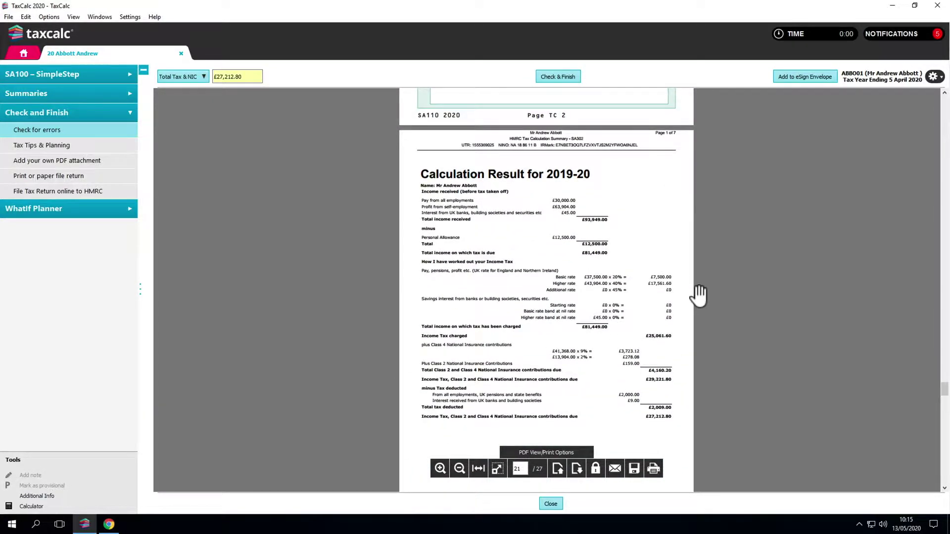
scroll(699, 295, "down", 5)
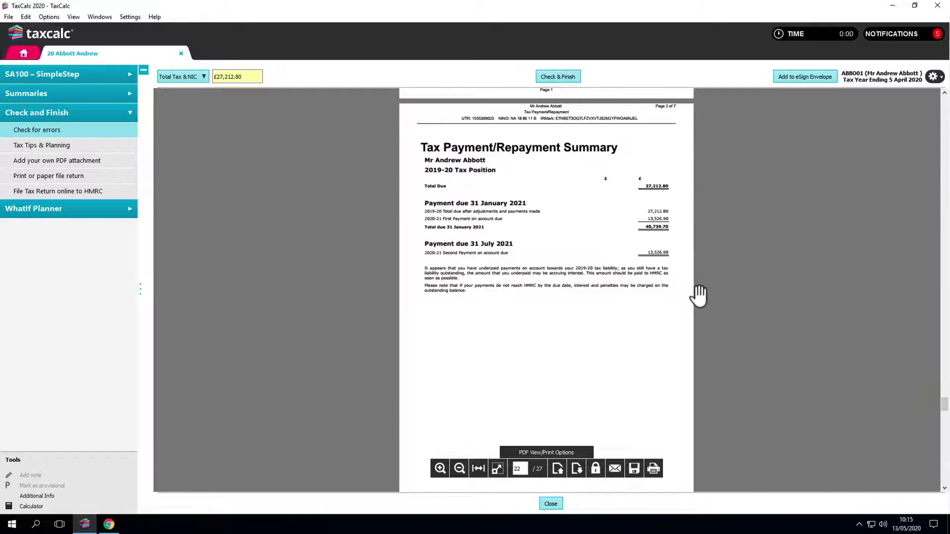
scroll(700, 295, "down", 5)
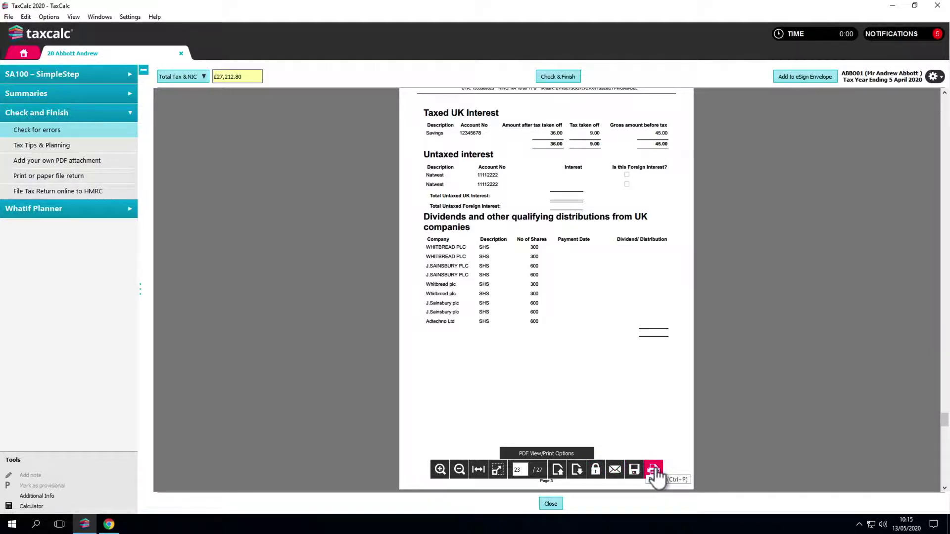
Close the preview and submit the 2019-20 return to HMRC as a test filing
left_click(560, 78)
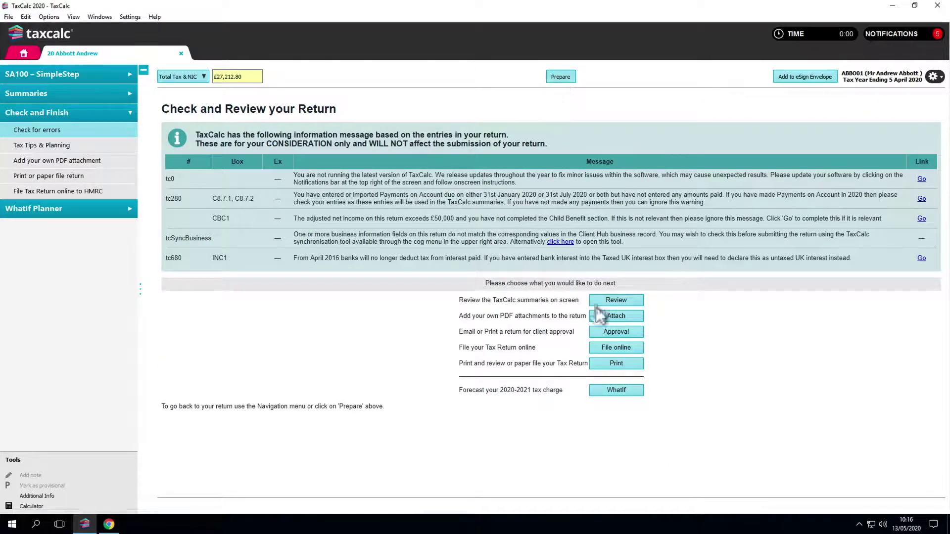
left_click(605, 348)
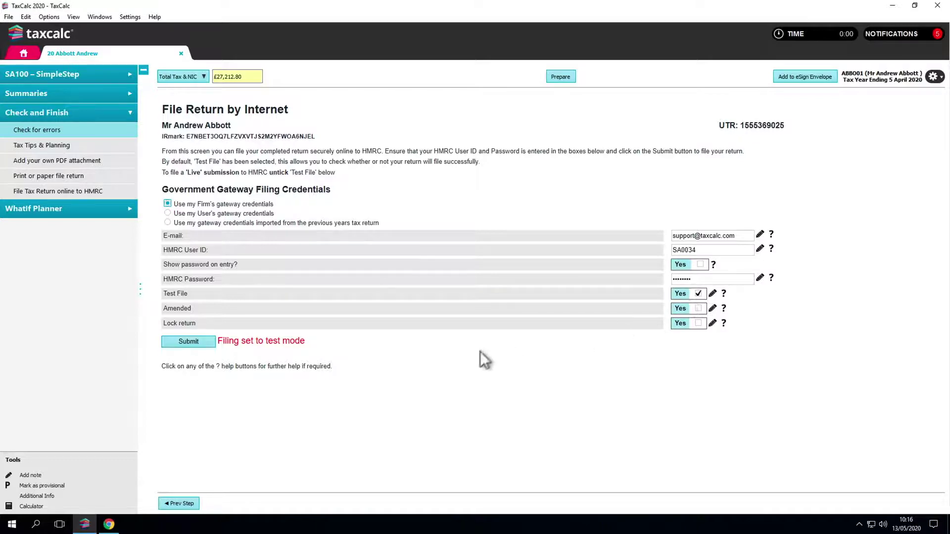
left_click(206, 345)
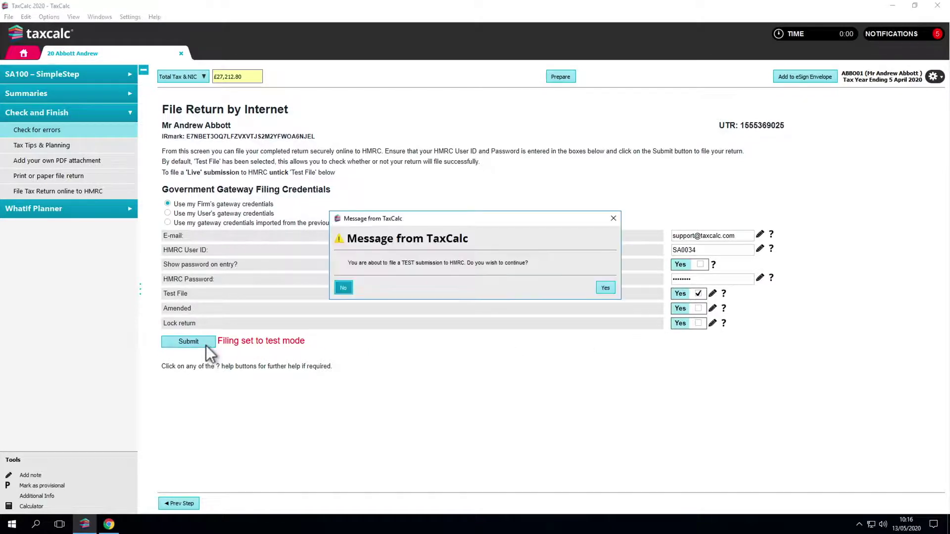
left_click(600, 289)
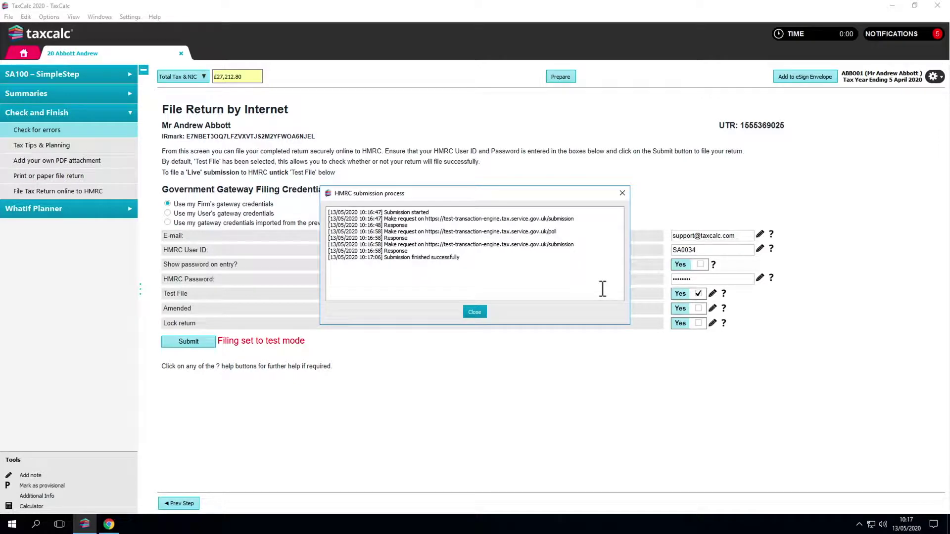
left_click(478, 311)
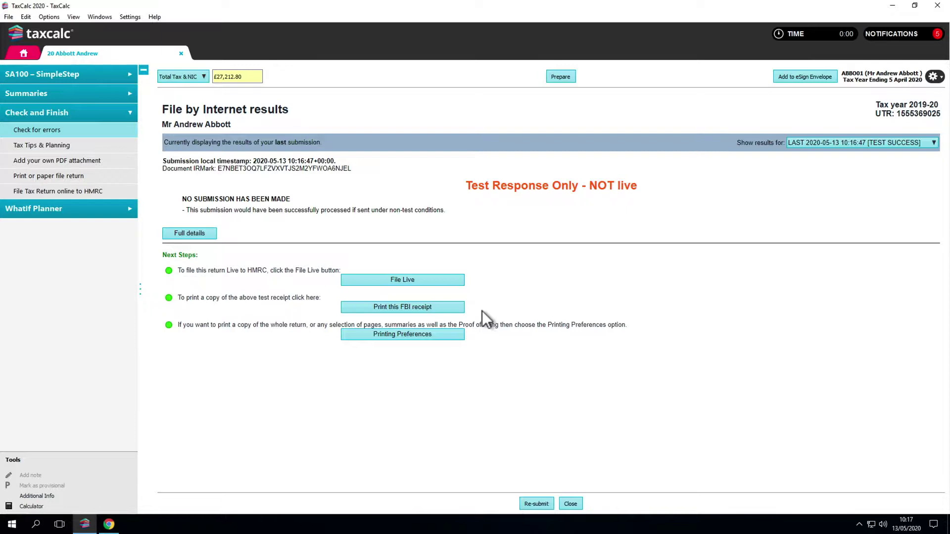
File the 2019-20 return live to HMRC and check the successful submission result
left_click(449, 282)
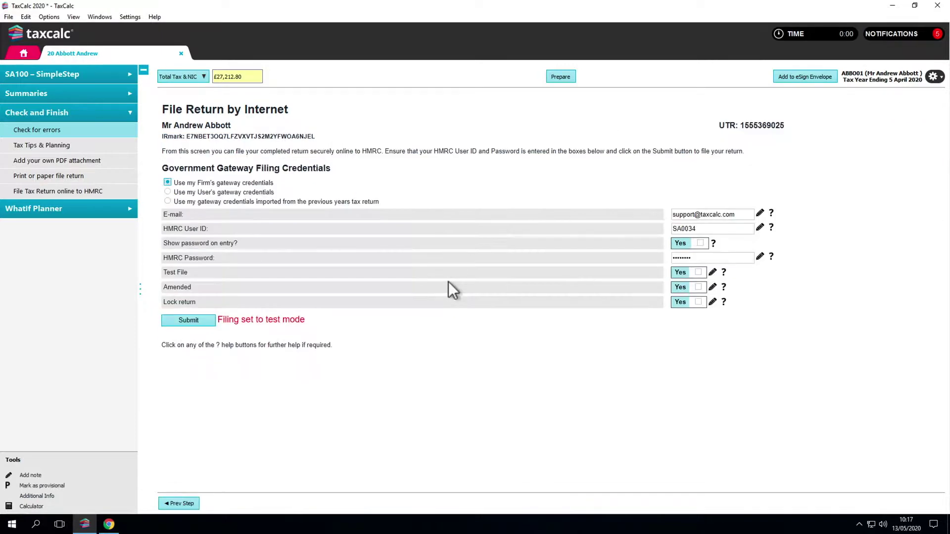
left_click(205, 323)
left_click(603, 289)
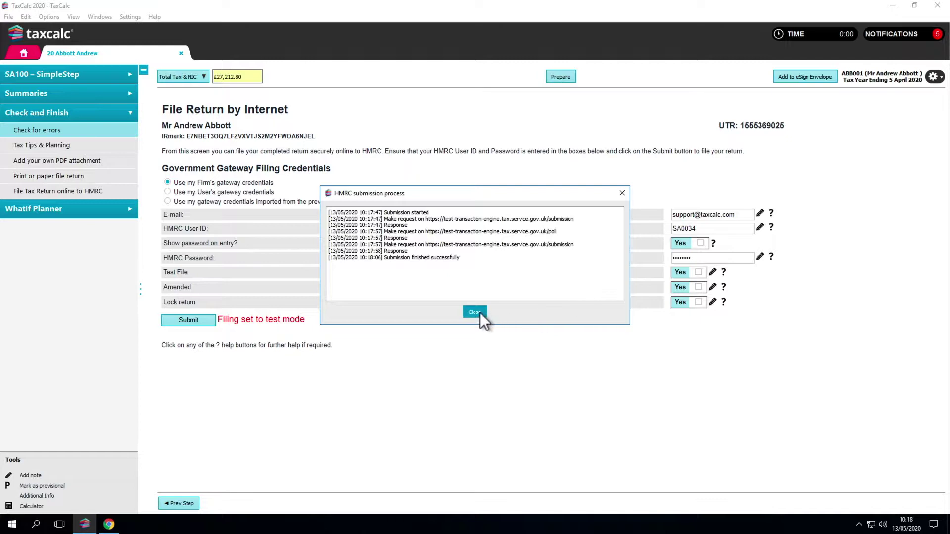
left_click(478, 313)
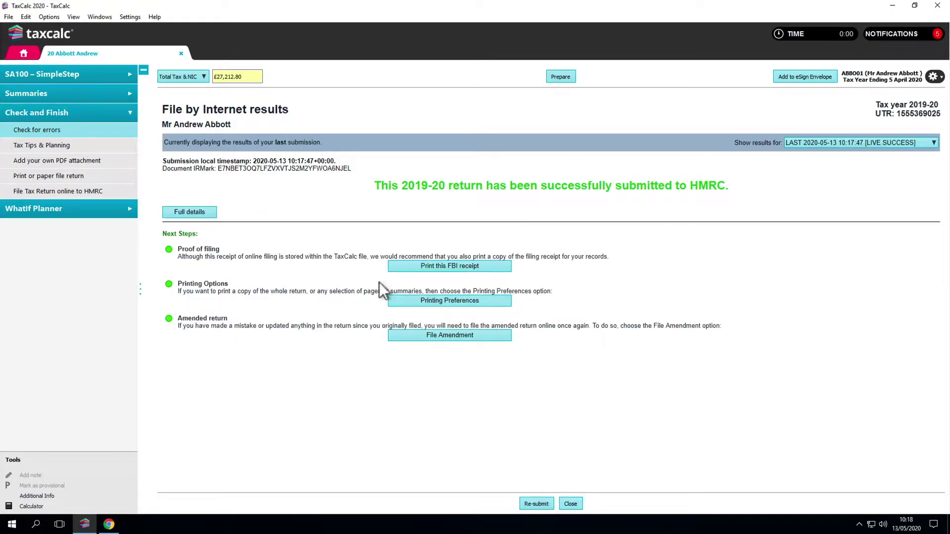
In Practice Manager, run the Current SA Tax Return work status report for the first client
left_click(21, 53)
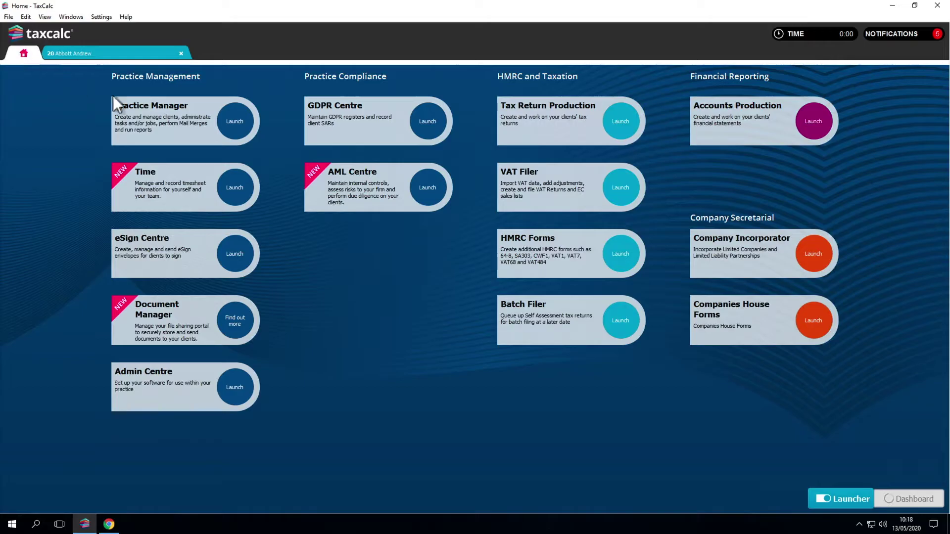
left_click(225, 122)
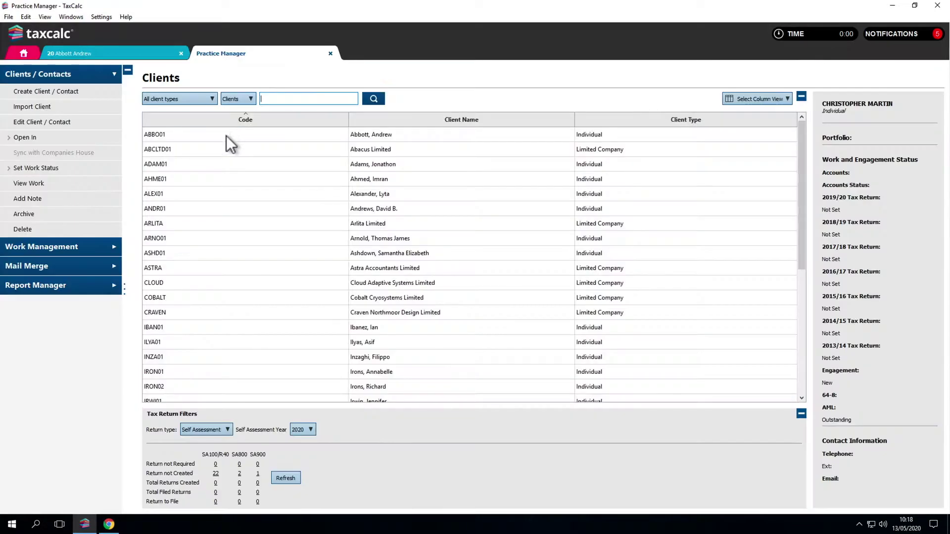
left_click(227, 136)
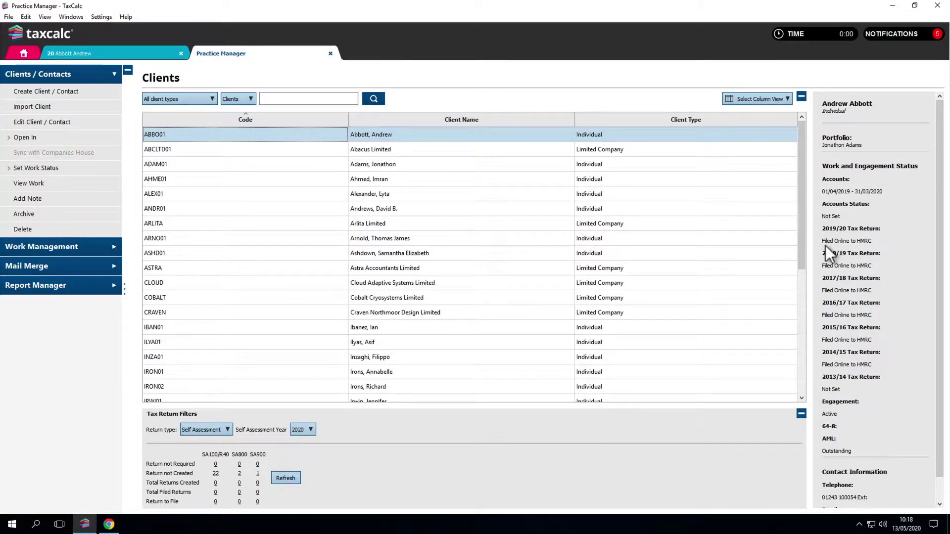
left_click(93, 287)
left_click(190, 238)
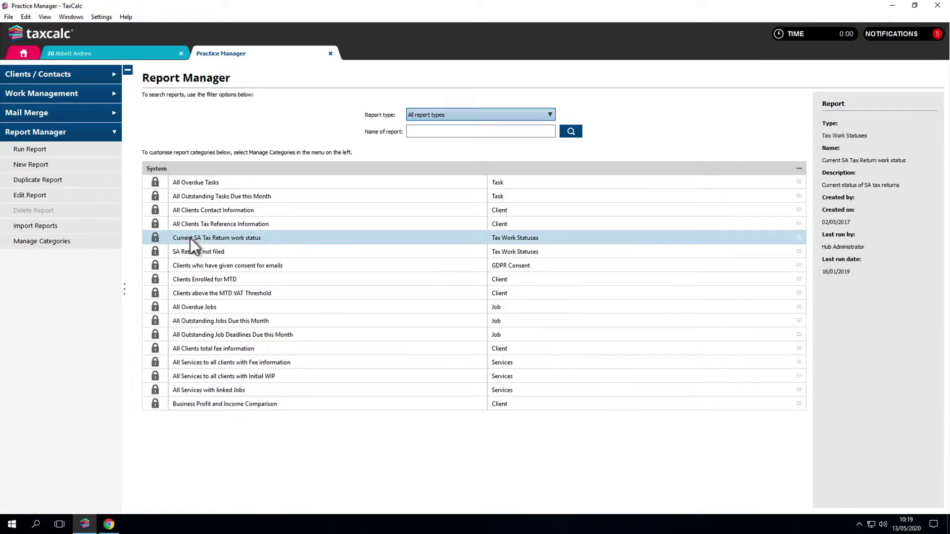
left_click(103, 150)
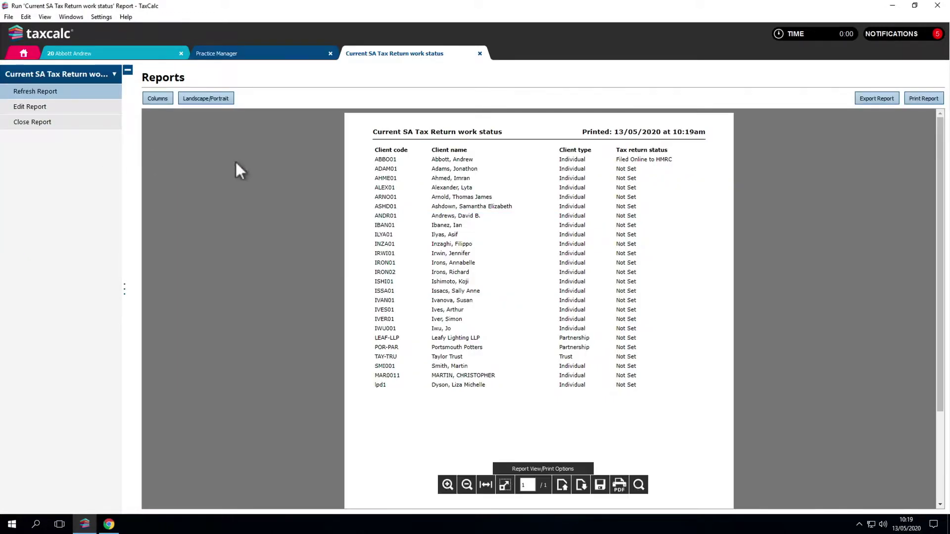